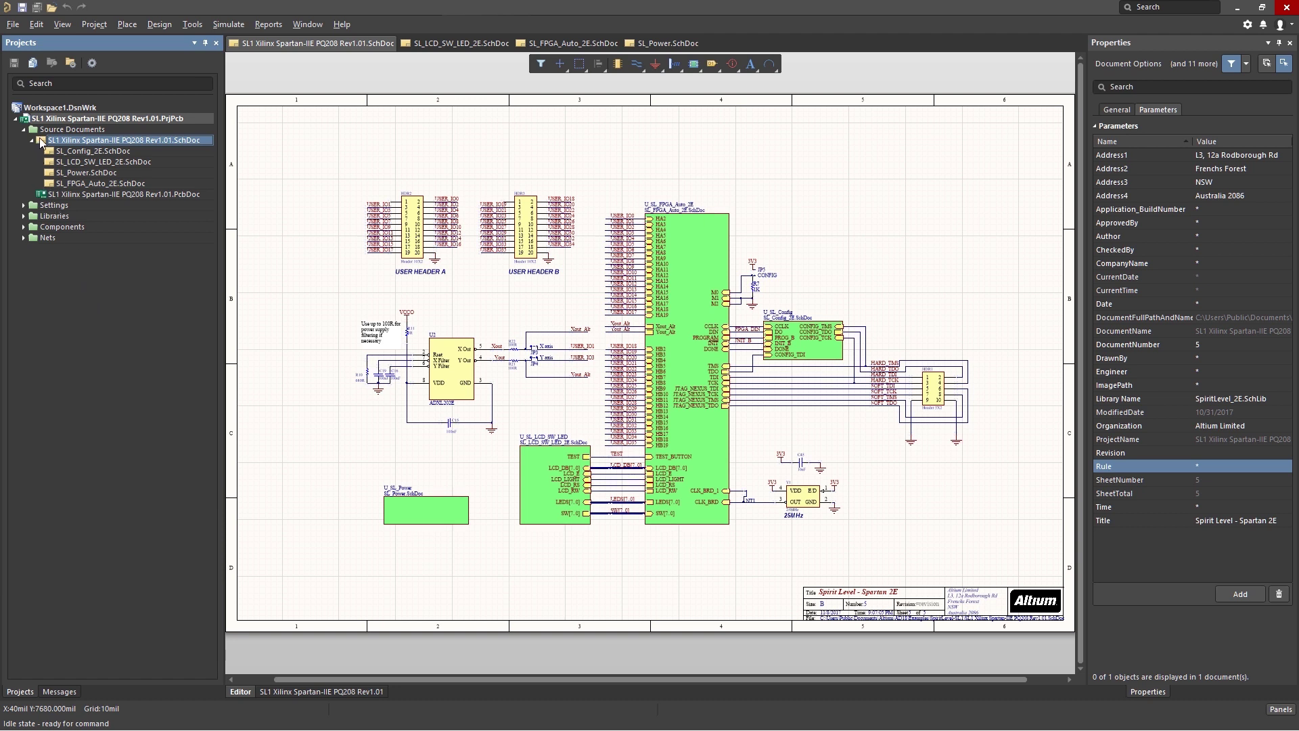
# Step: Reach the Setup system preferences gear while the SL1 project's top-level schematic is shown
pyautogui.moveTo(40, 141)
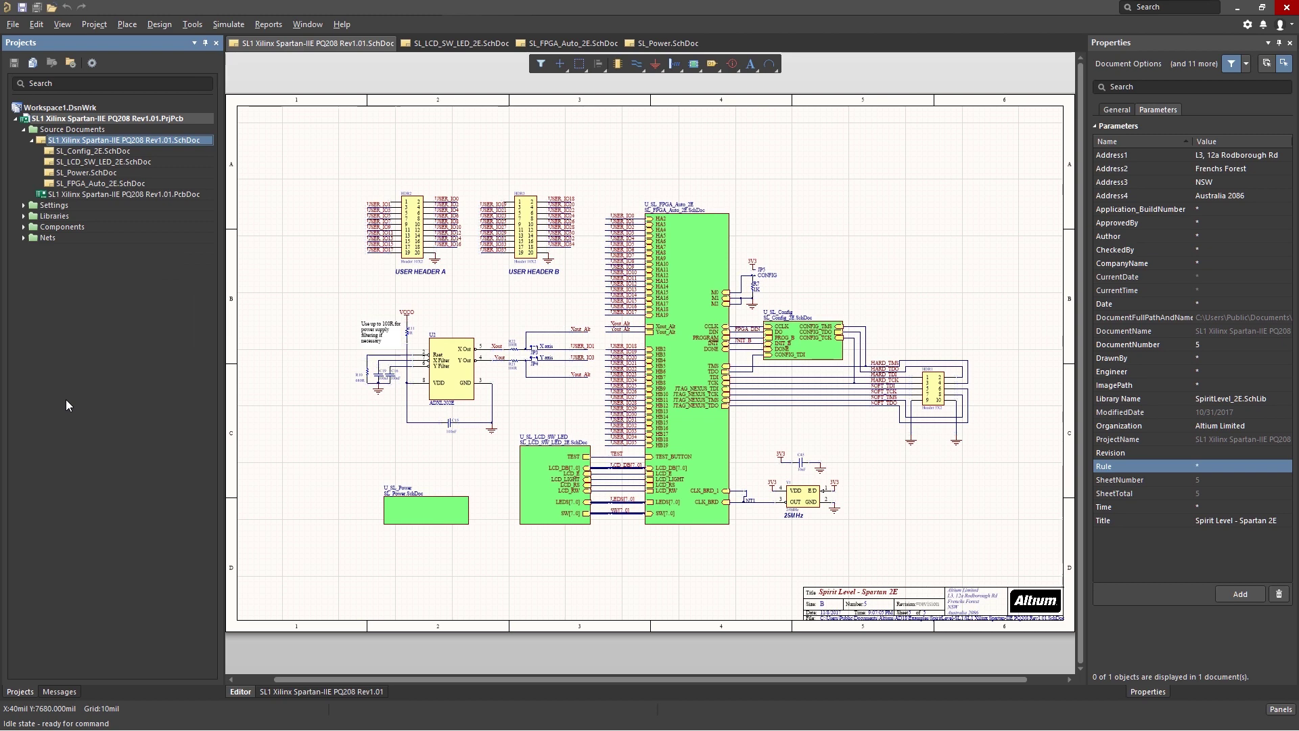
# Step: Review the Design Insight options under System preferences and confirm with OK
pyautogui.click(1247, 24)
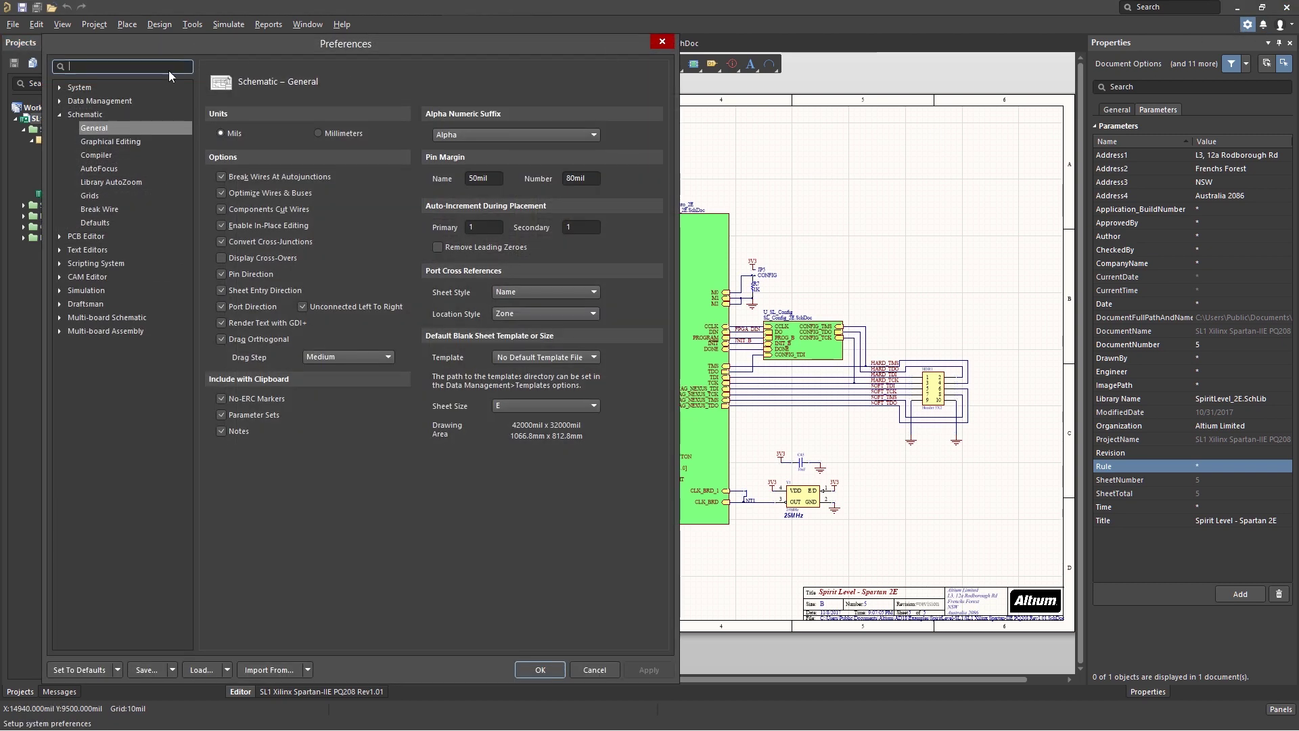
pyautogui.click(76, 86)
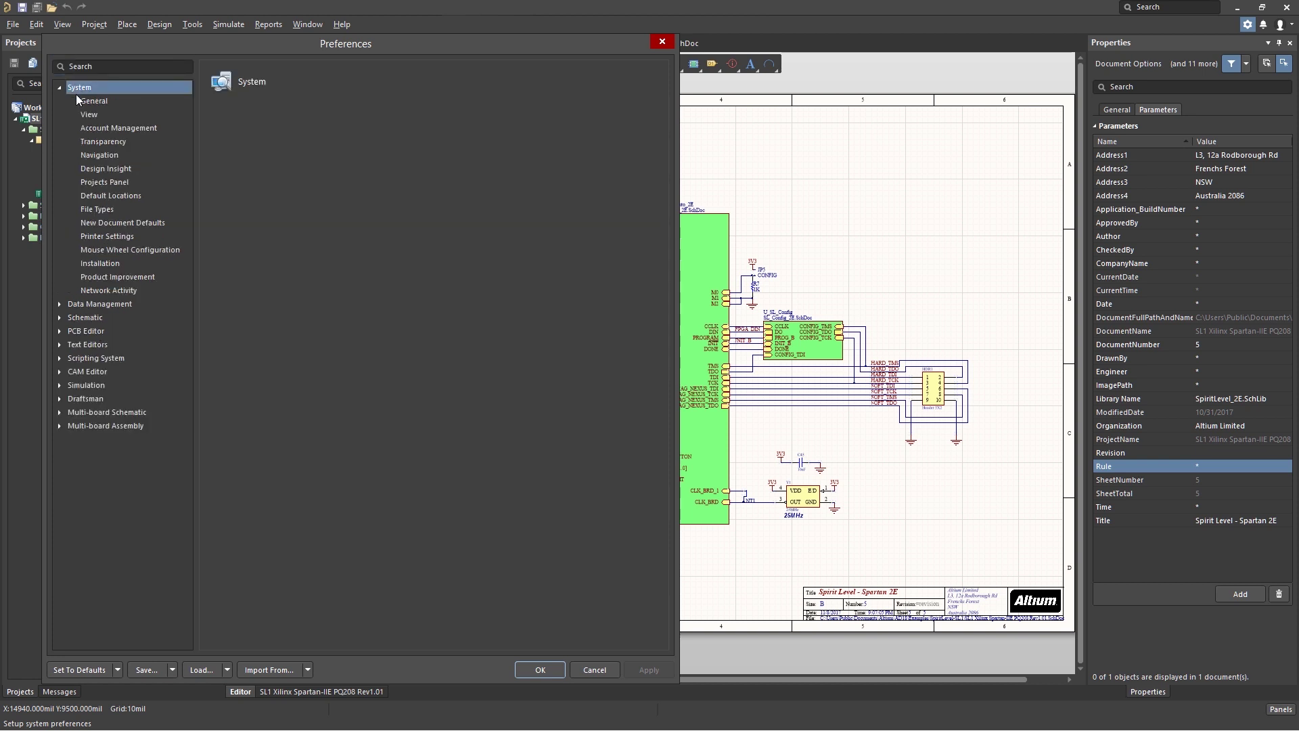
pyautogui.click(90, 169)
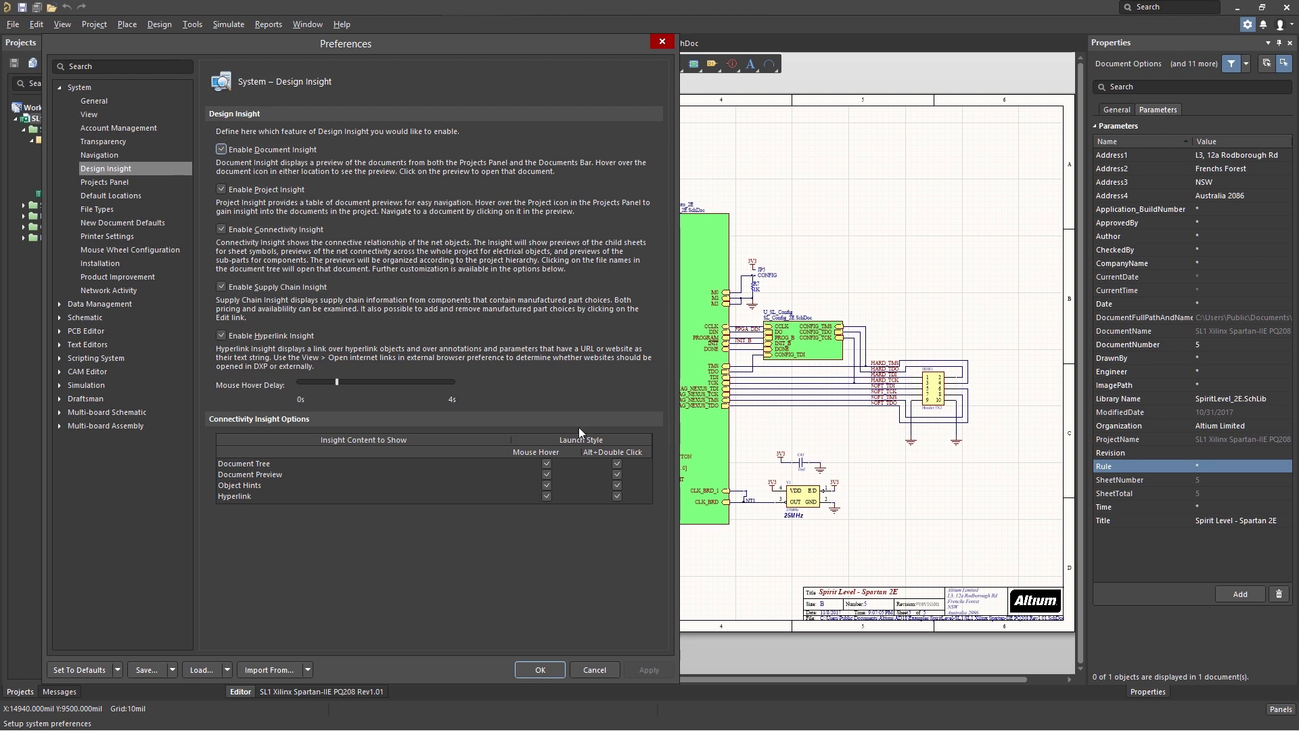
pyautogui.click(538, 671)
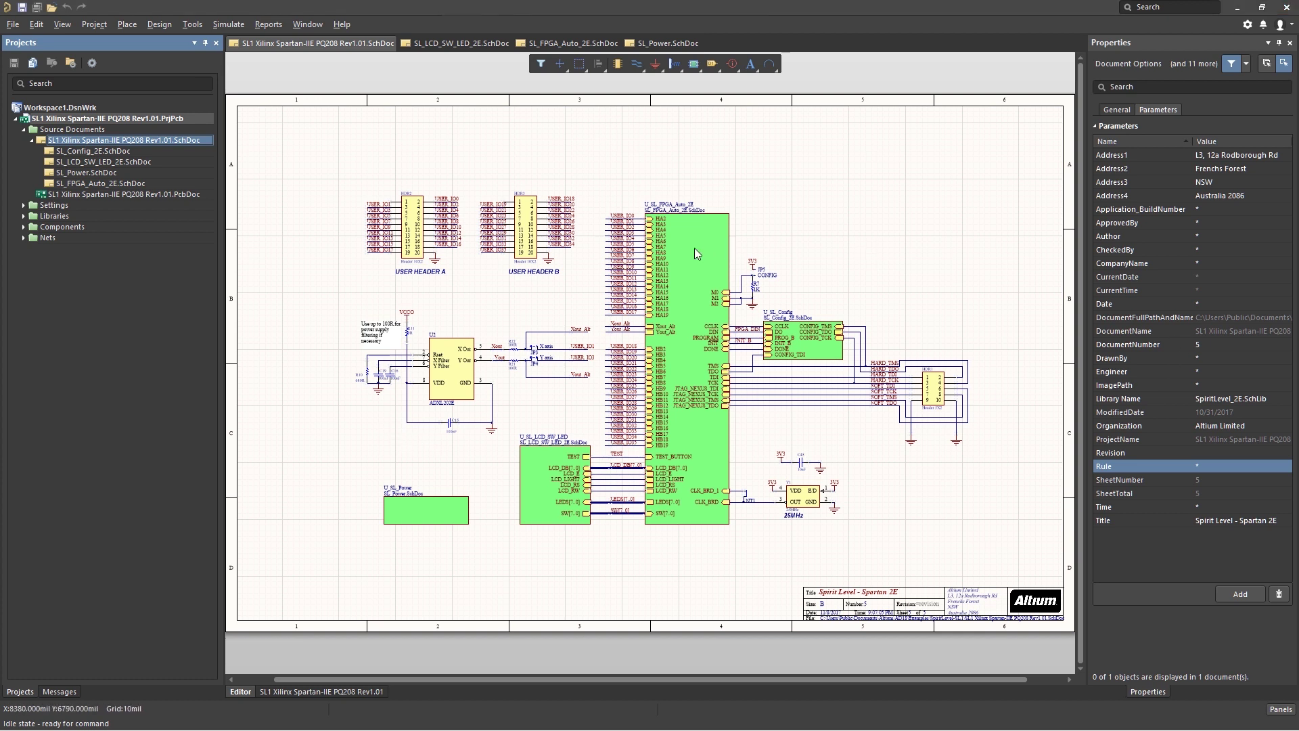
# Step: Visit the FPGA sheet, return to the top-level SchDoc, and compile the PCB project
pyautogui.moveTo(694, 250)
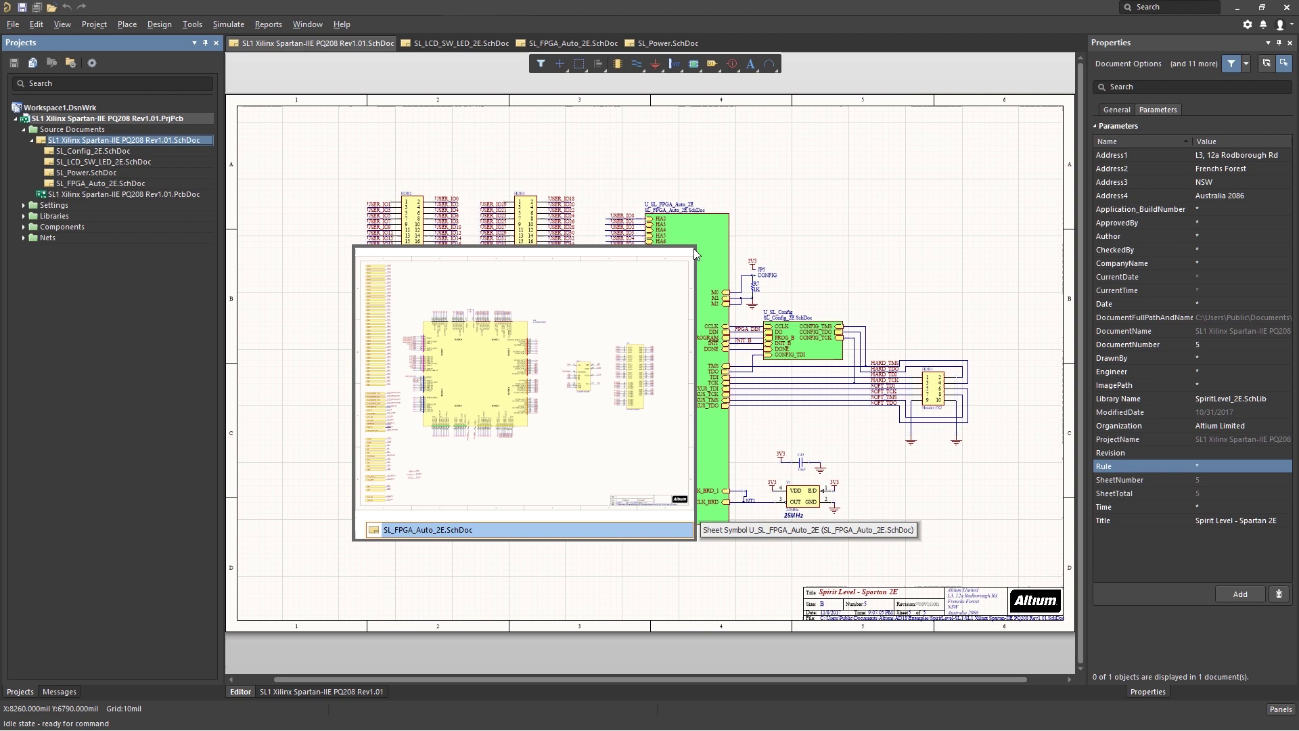
pyautogui.keyDown('ctrl'); pyautogui.doubleClick(708, 249); pyautogui.keyUp('ctrl')
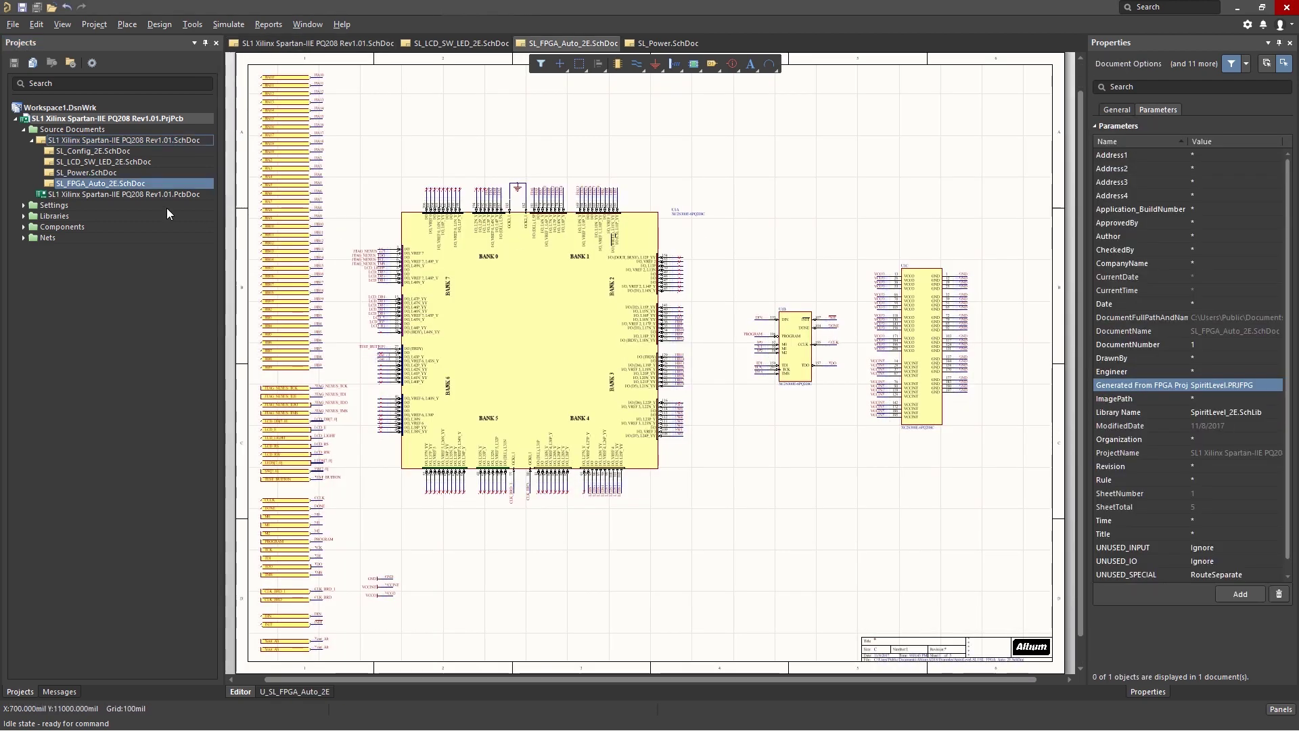
pyautogui.doubleClick(101, 139)
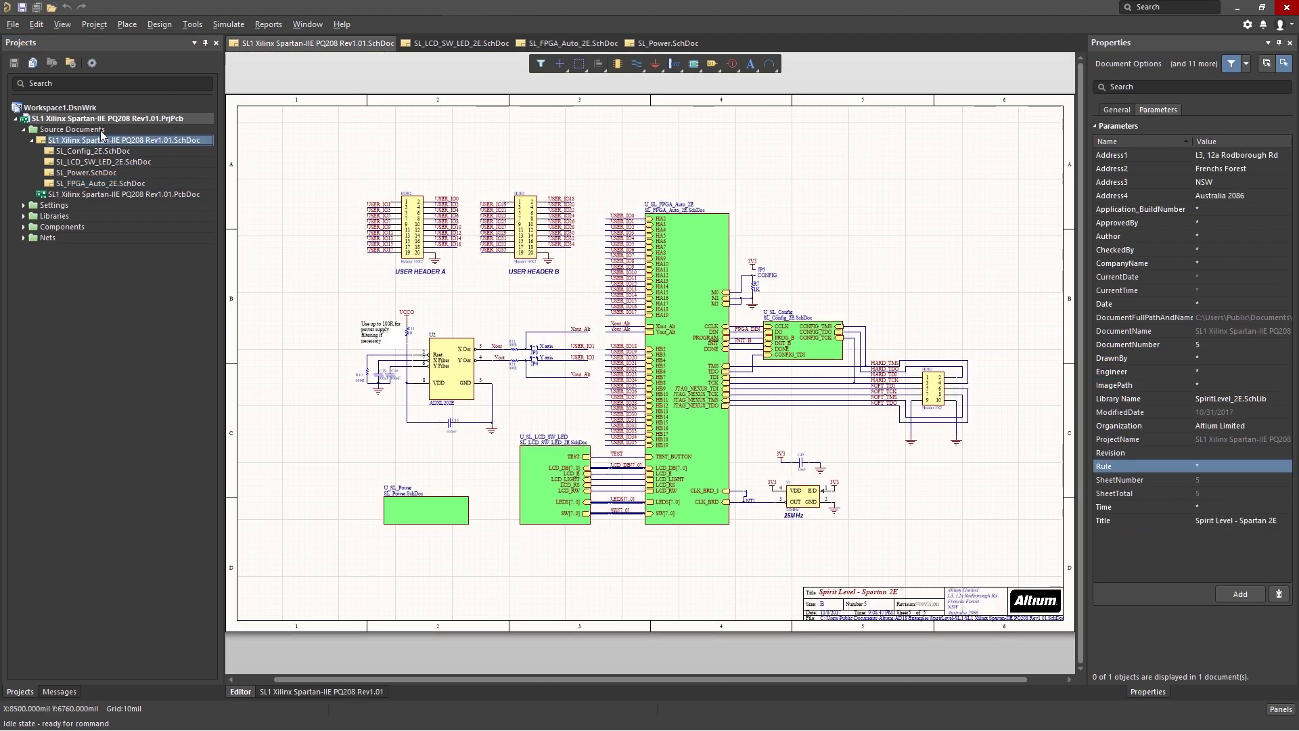
pyautogui.rightClick(104, 120)
pyautogui.click(124, 128)
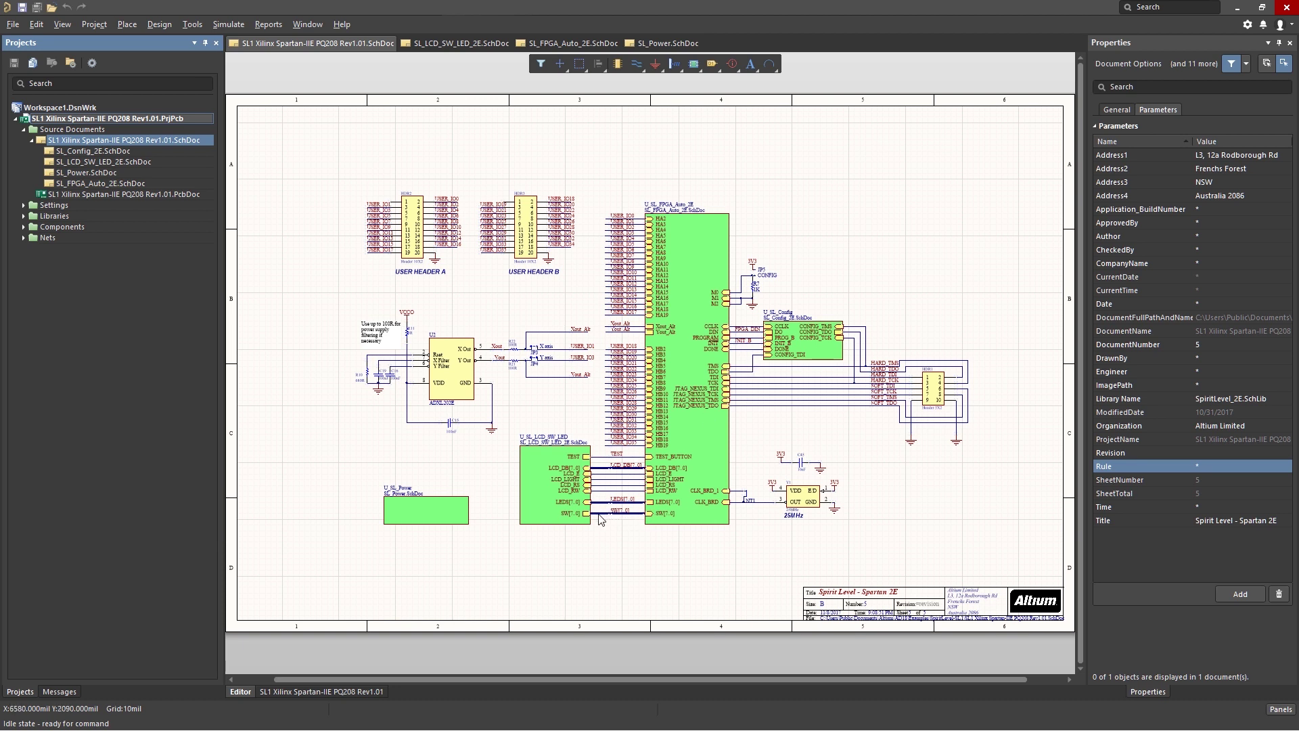
# Step: Follow cross-sheet connections into SL_Config_2E, back to the top sheet, then into SL_FPGA_Auto_2E
pyautogui.moveTo(599, 520)
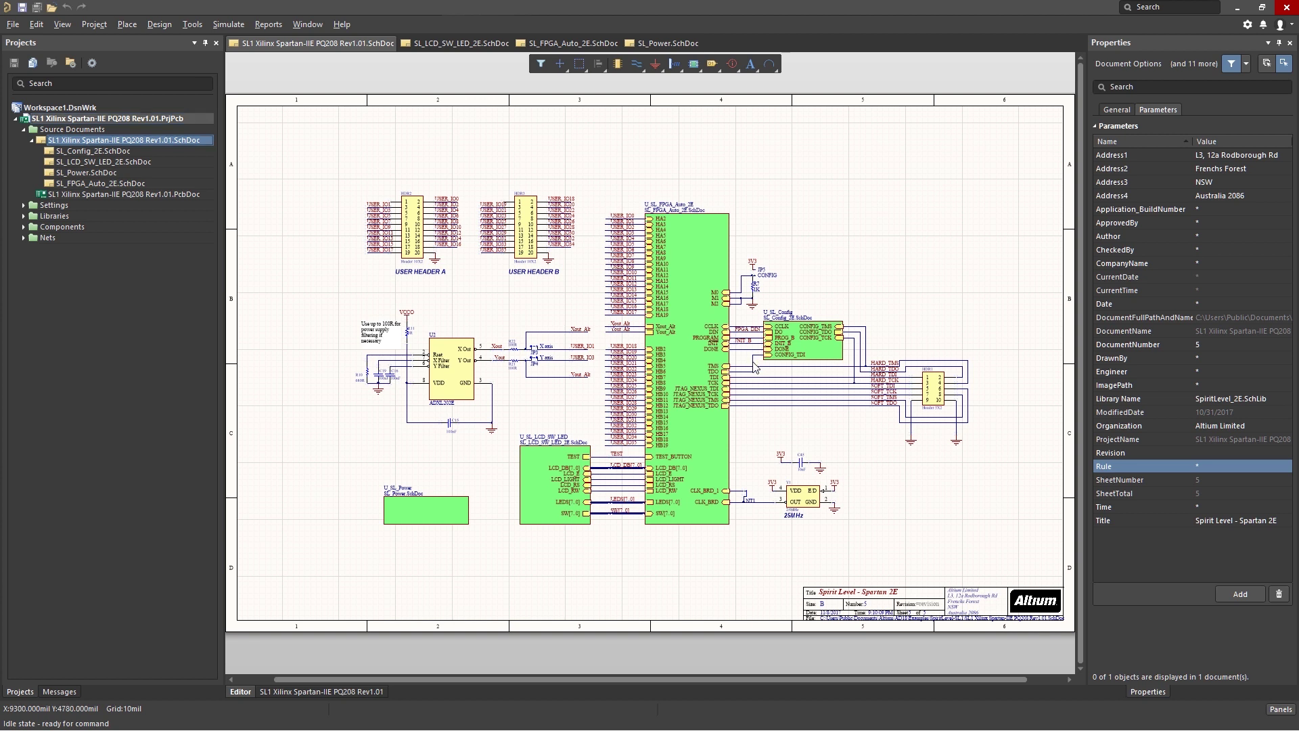
pyautogui.moveTo(756, 368)
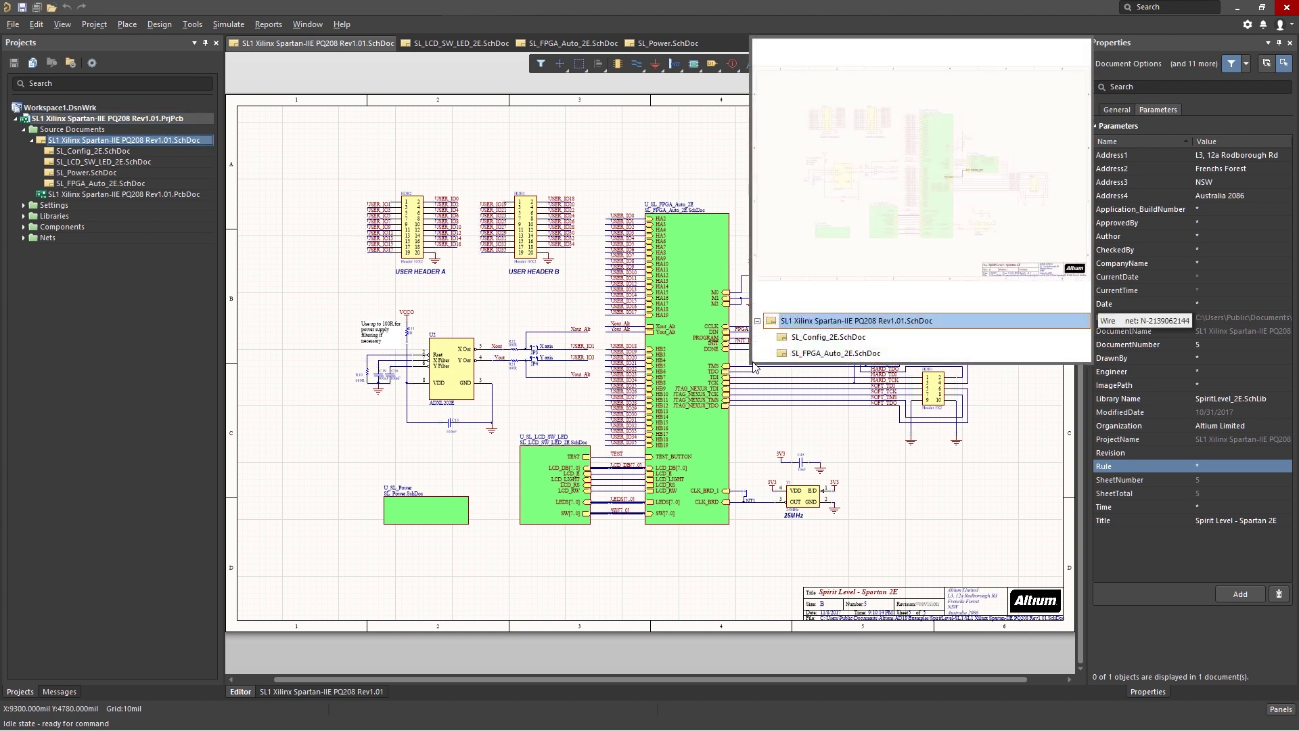
pyautogui.click(812, 338)
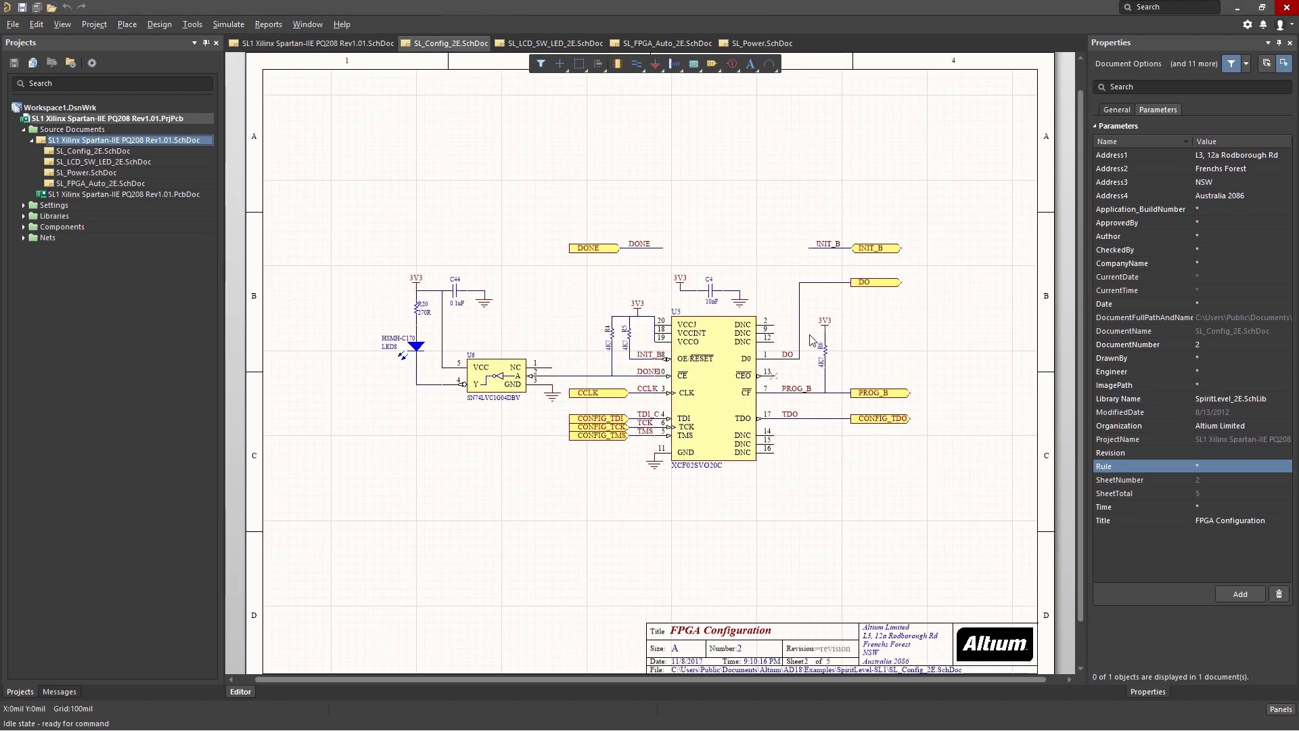
pyautogui.click(96, 141)
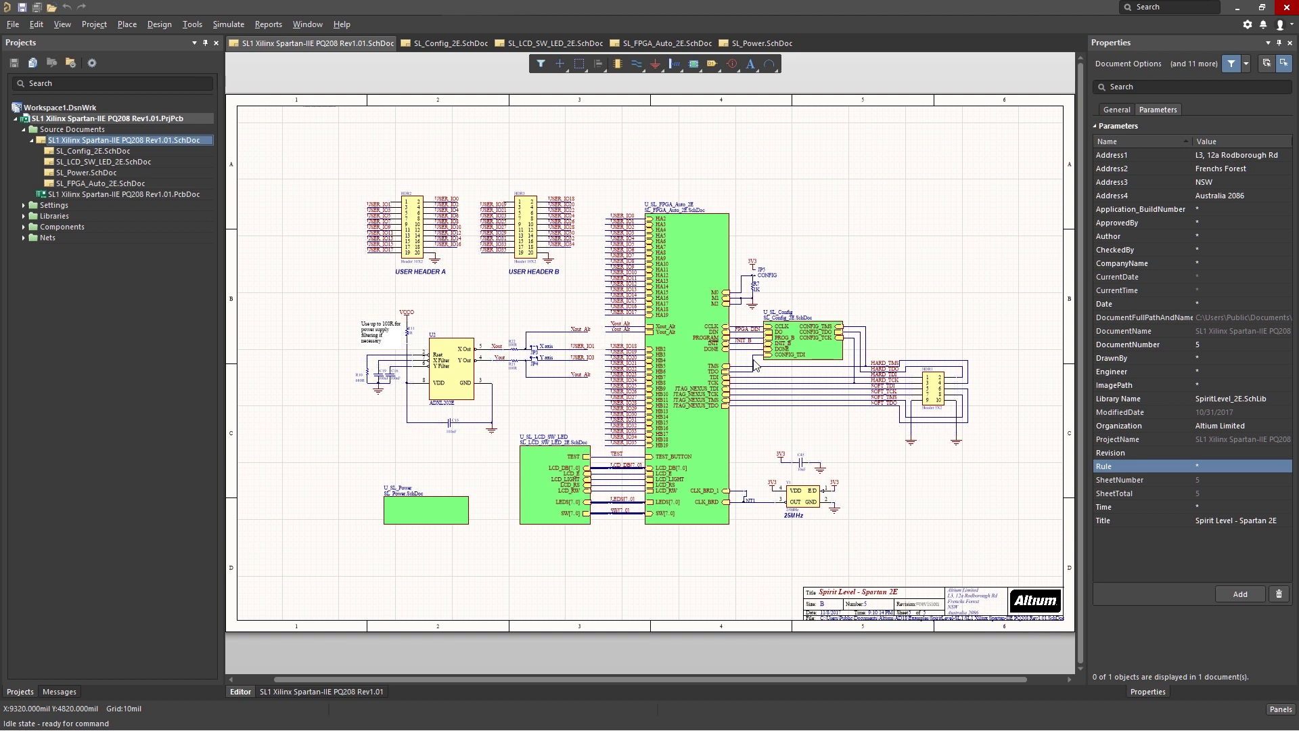
pyautogui.moveTo(756, 366)
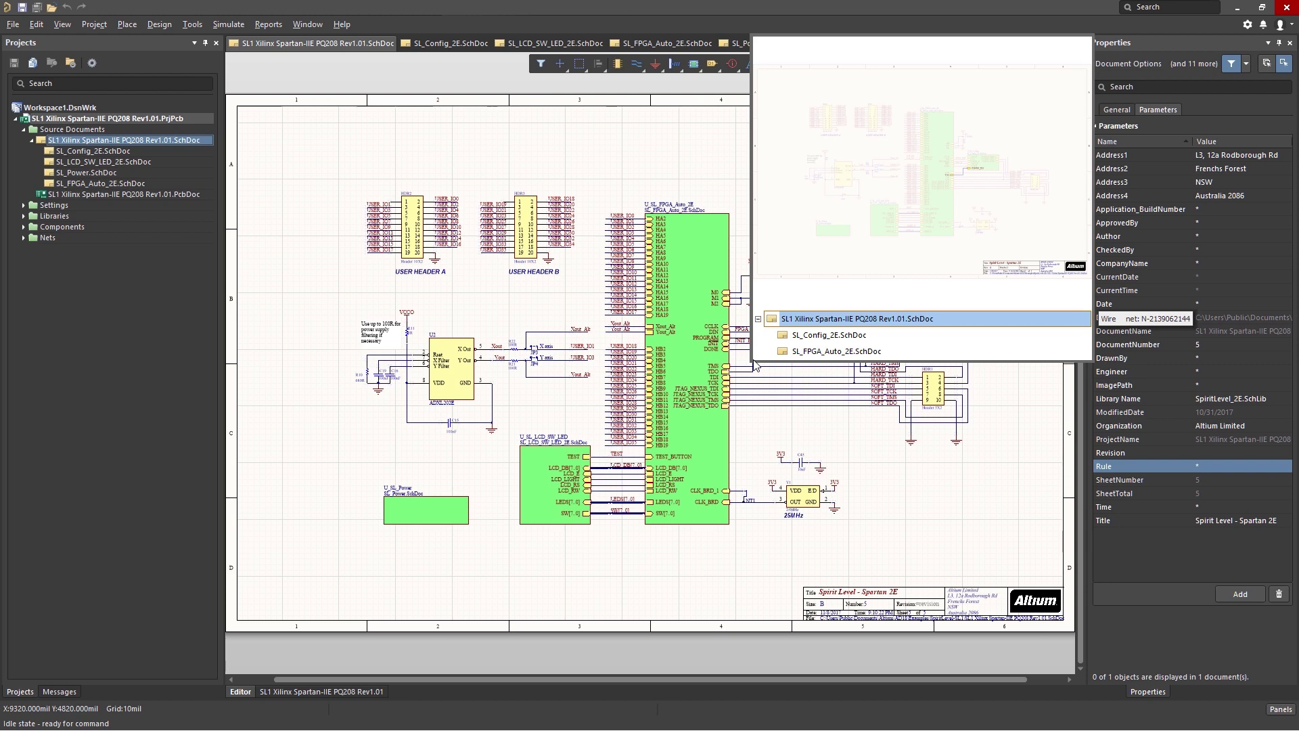
pyautogui.click(821, 351)
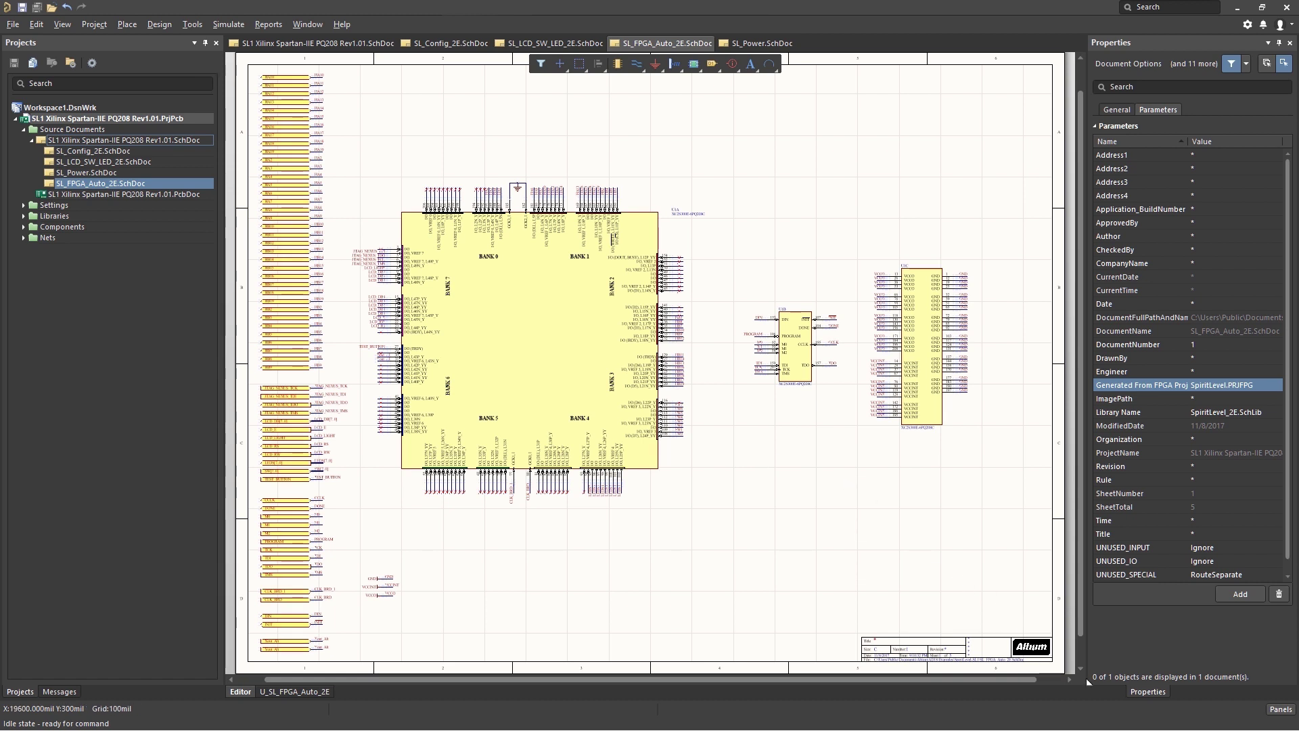
# Step: Show the Navigator panel and list the project, U_SL_FPGA_Auto_2E, then U_SL_LCD_SW_LED contents
pyautogui.click(1278, 711)
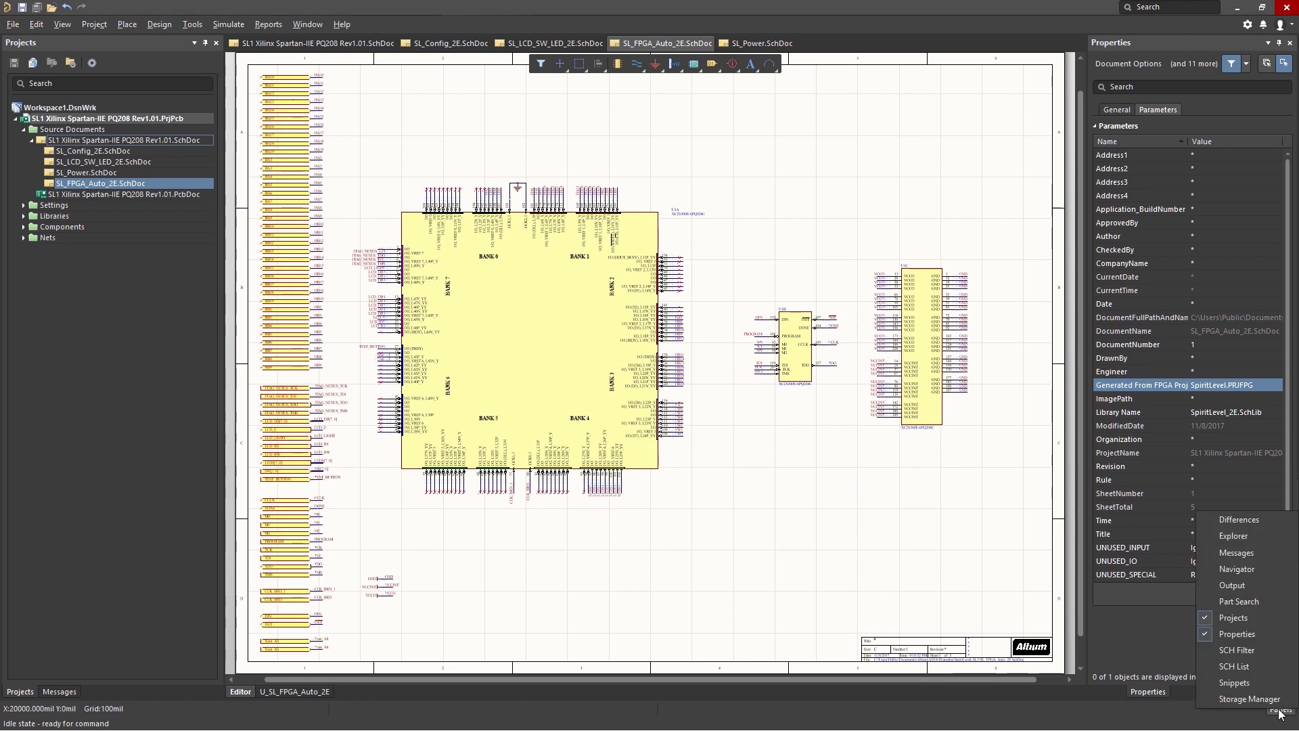
pyautogui.click(1249, 571)
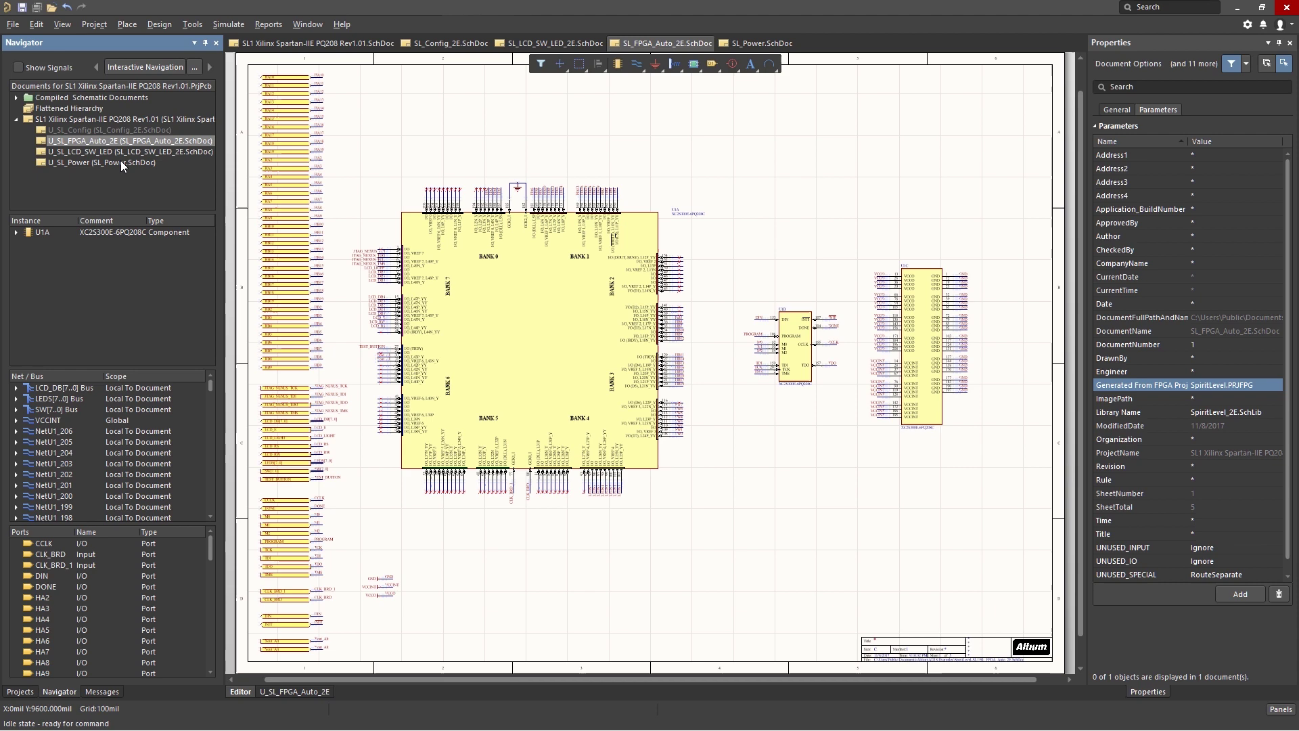
pyautogui.click(56, 119)
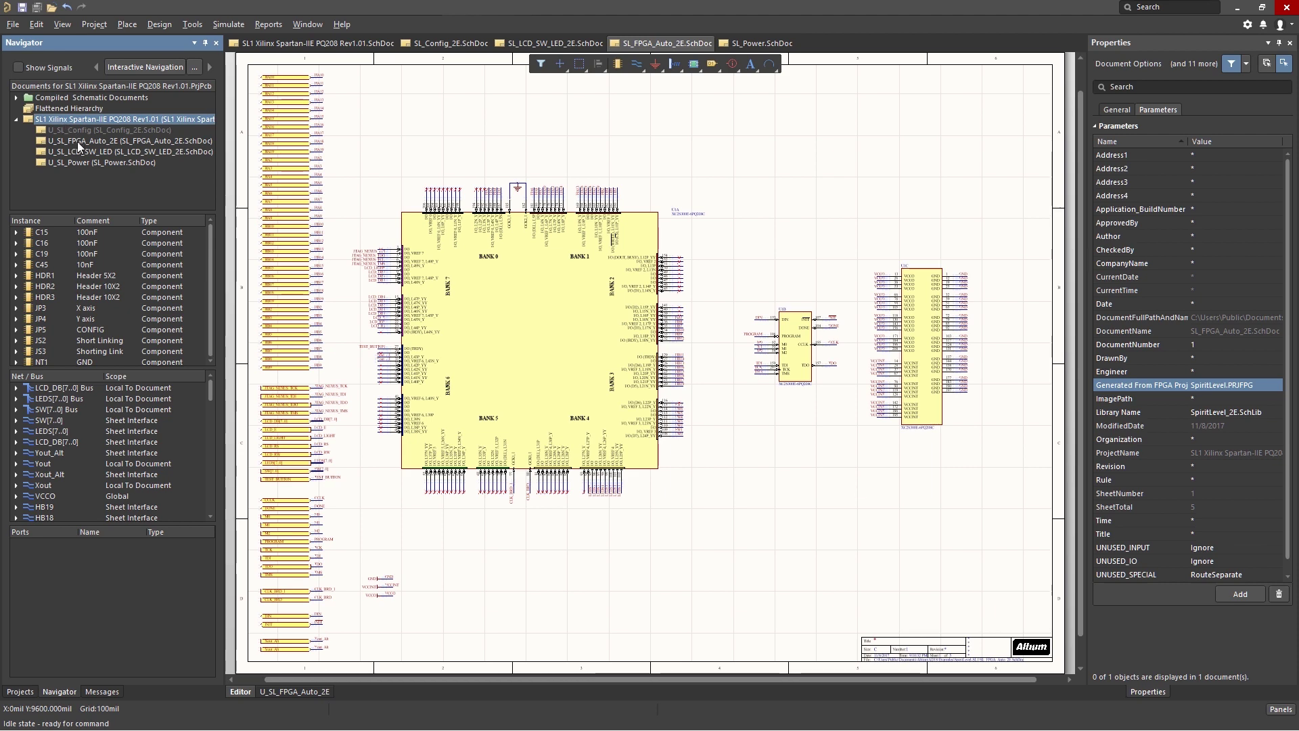
pyautogui.click(78, 141)
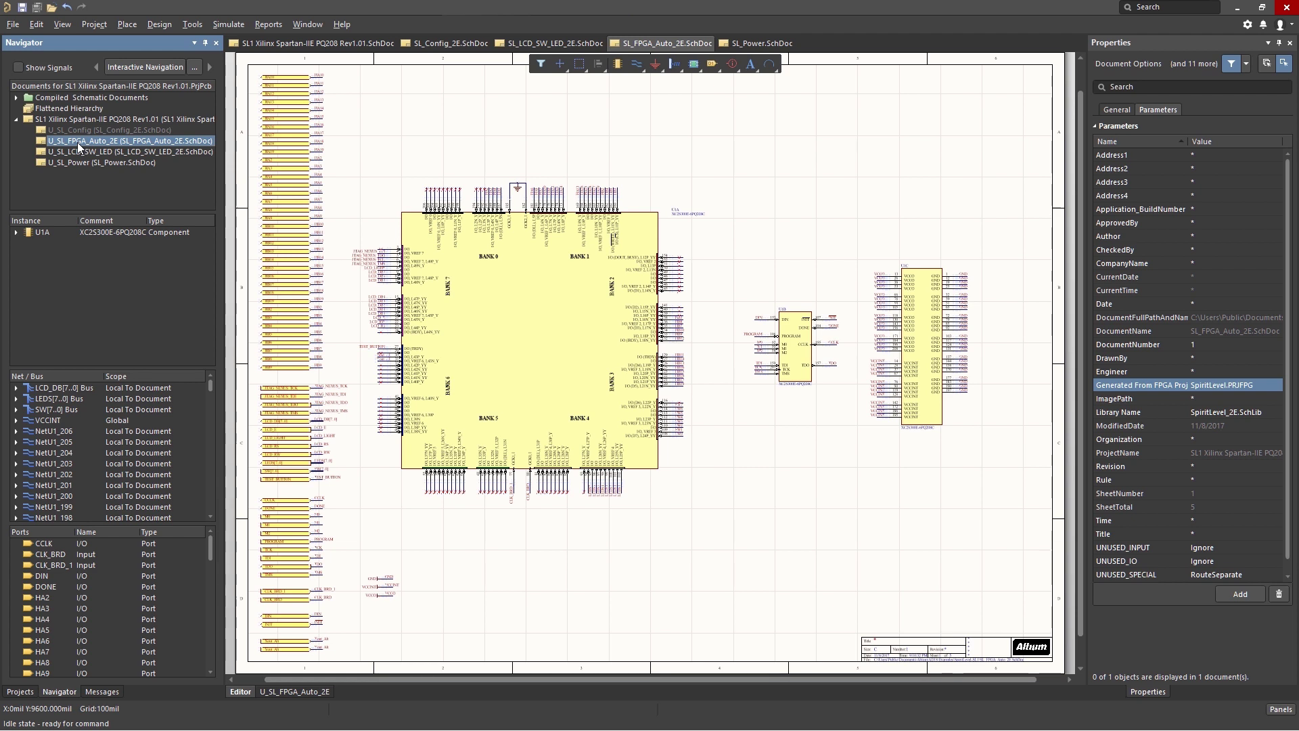
pyautogui.click(74, 153)
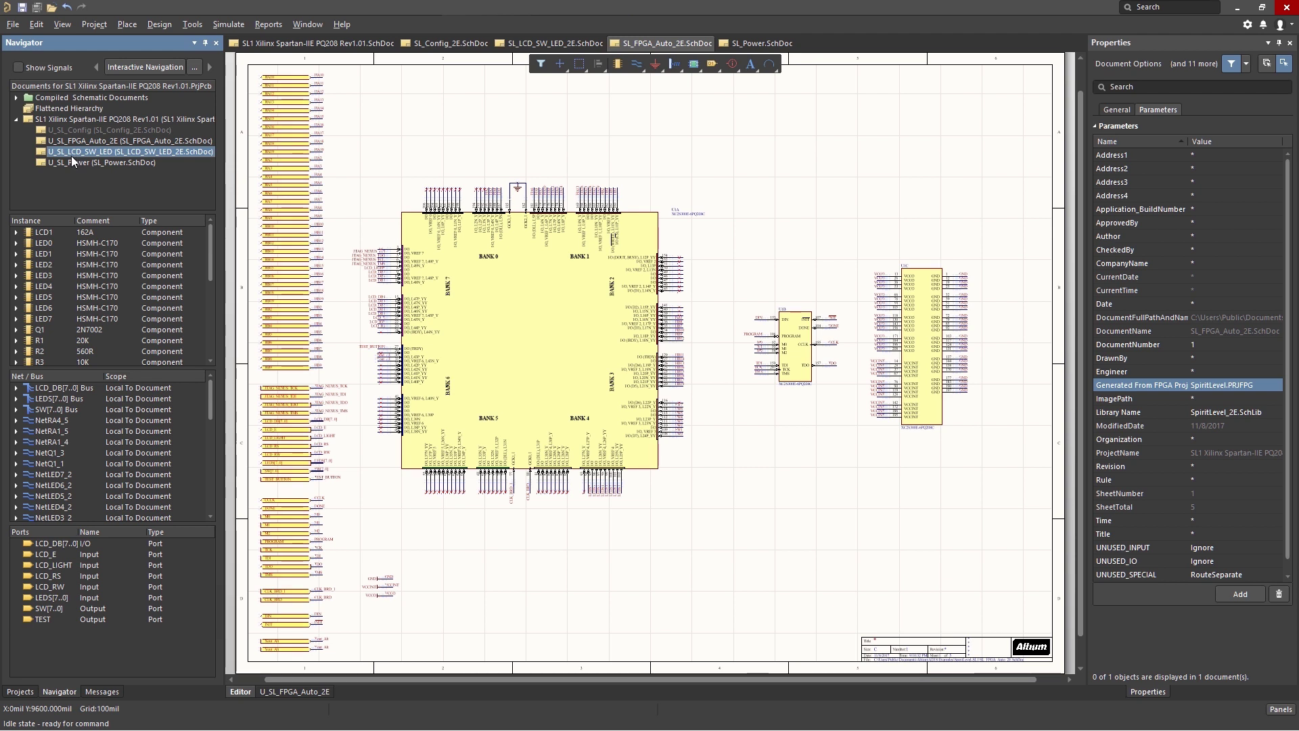
# Step: Jump to LED7 on the SL_LCD_SW_LED_2E sheet and fit the whole sheet with V,D
pyautogui.click(43, 317)
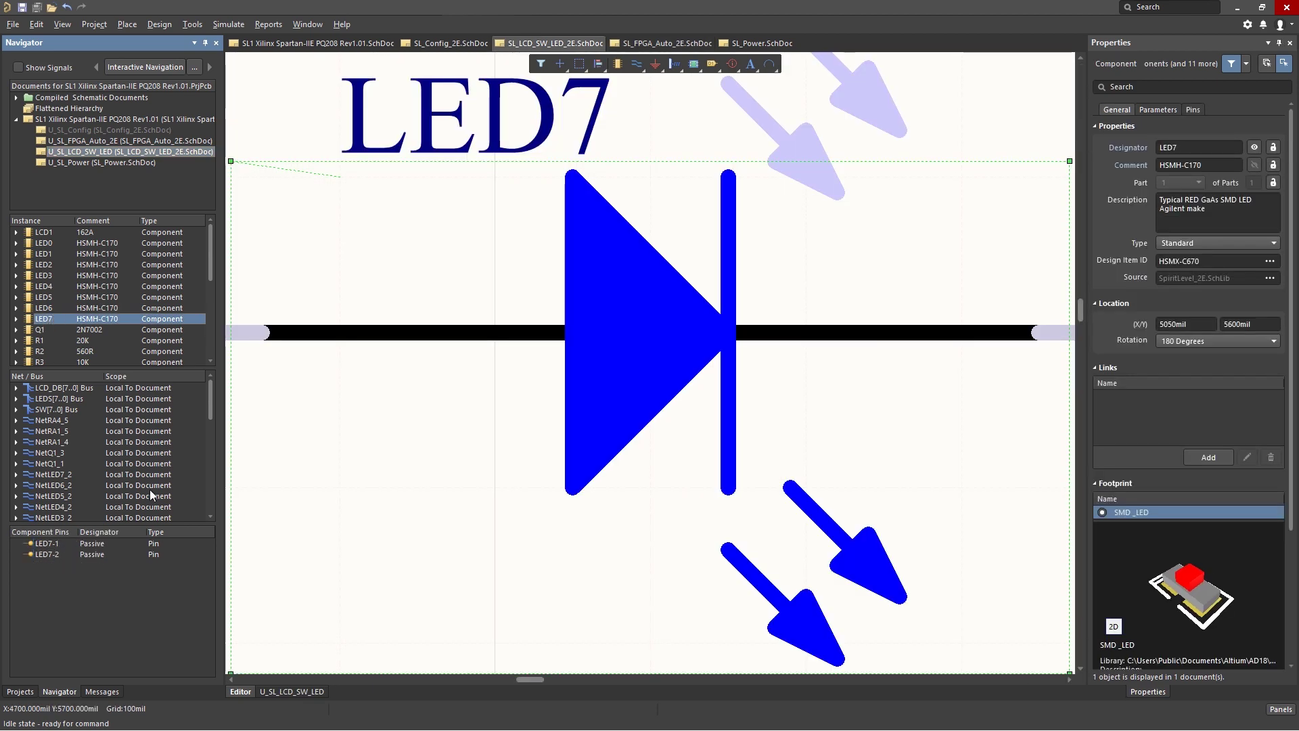
pyautogui.click(319, 441)
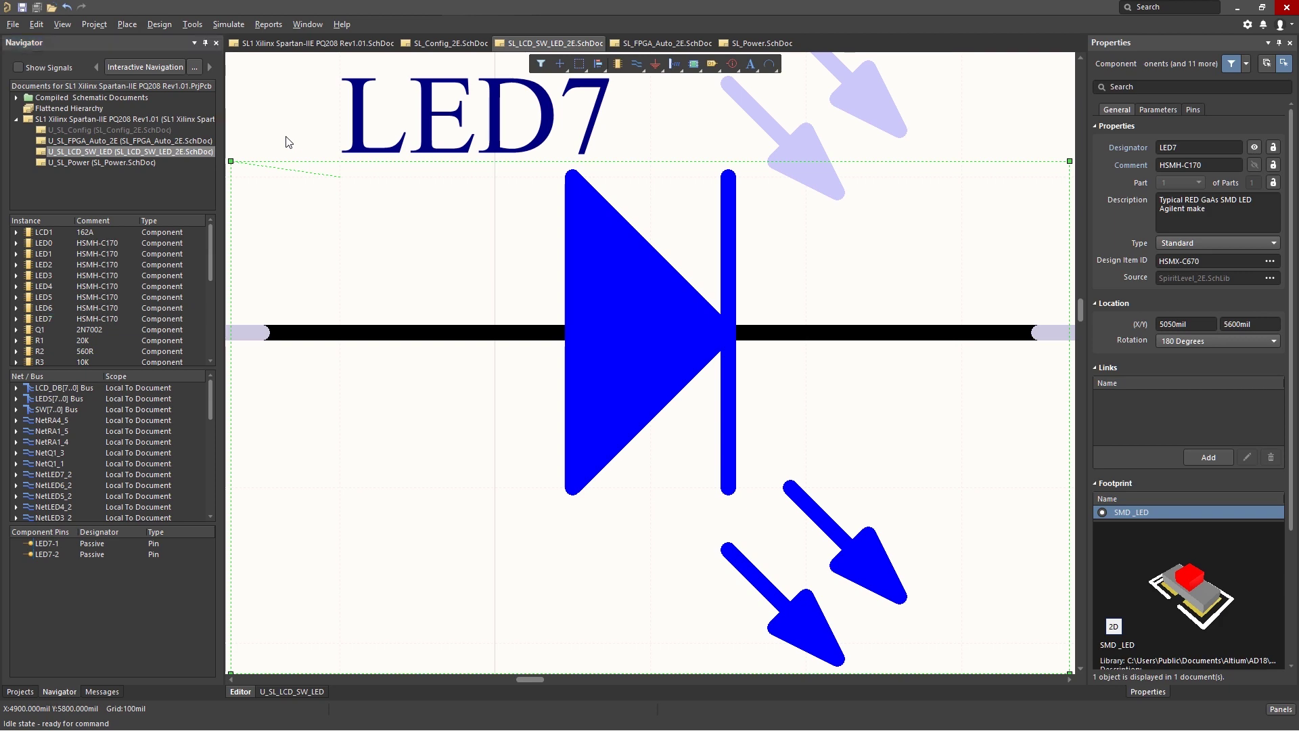
pyautogui.press('v')
pyautogui.press('d')
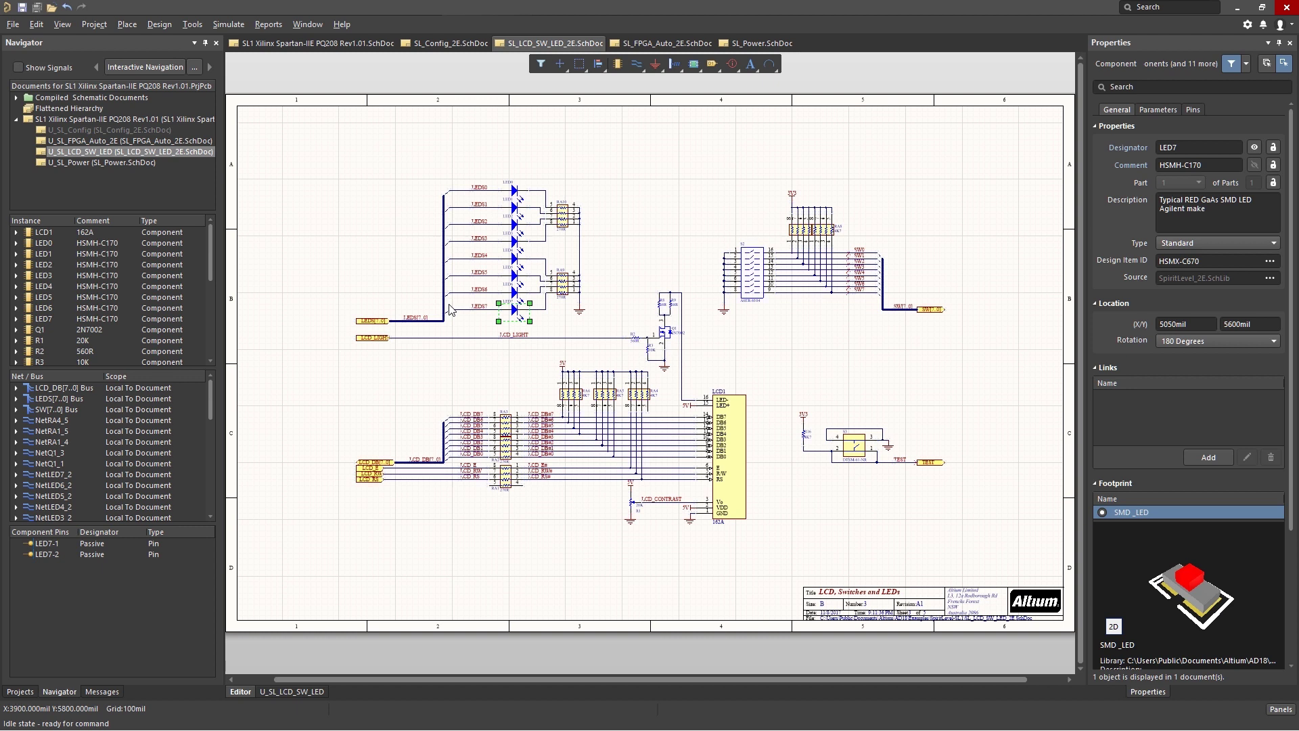
# Step: Locate net NetRA4_5 and the NetLED6_2 wire to RA9, then clear the highlighting
pyautogui.click(54, 420)
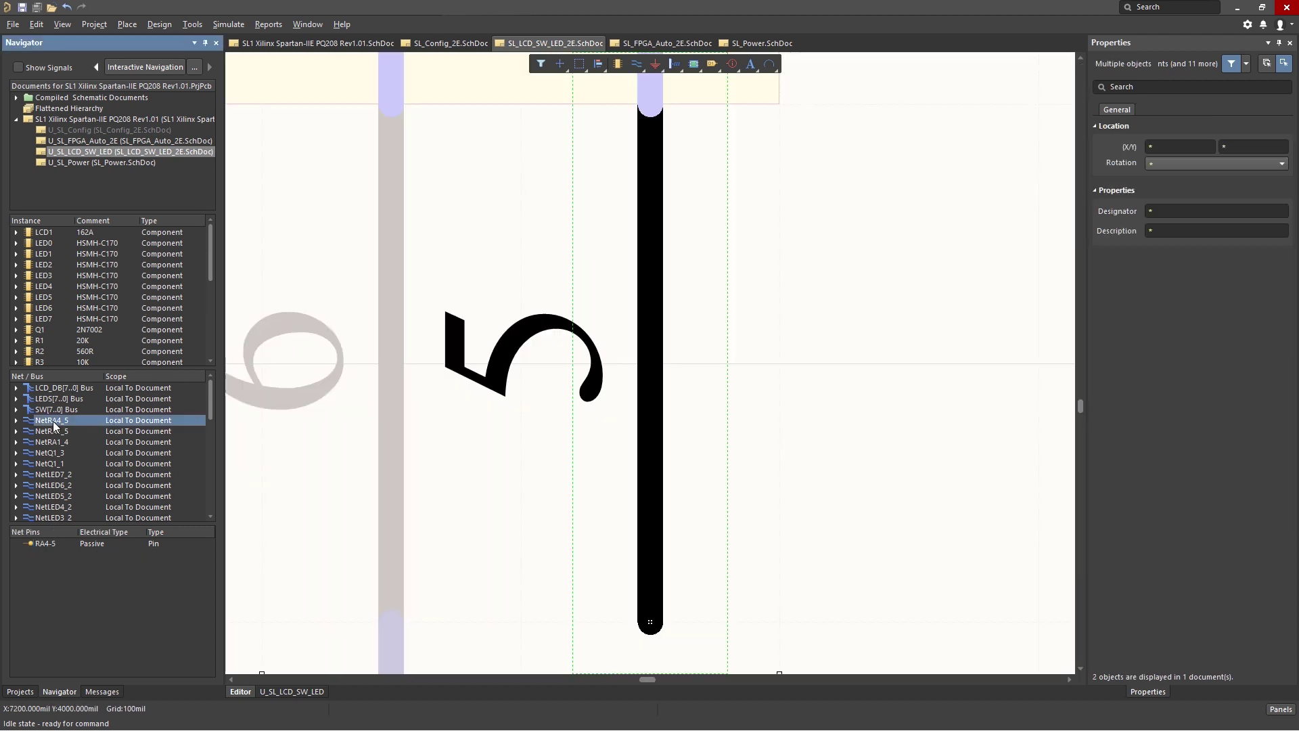
pyautogui.keyDown('ctrl'); pyautogui.scroll(-4, 531, 264); pyautogui.keyUp('ctrl')
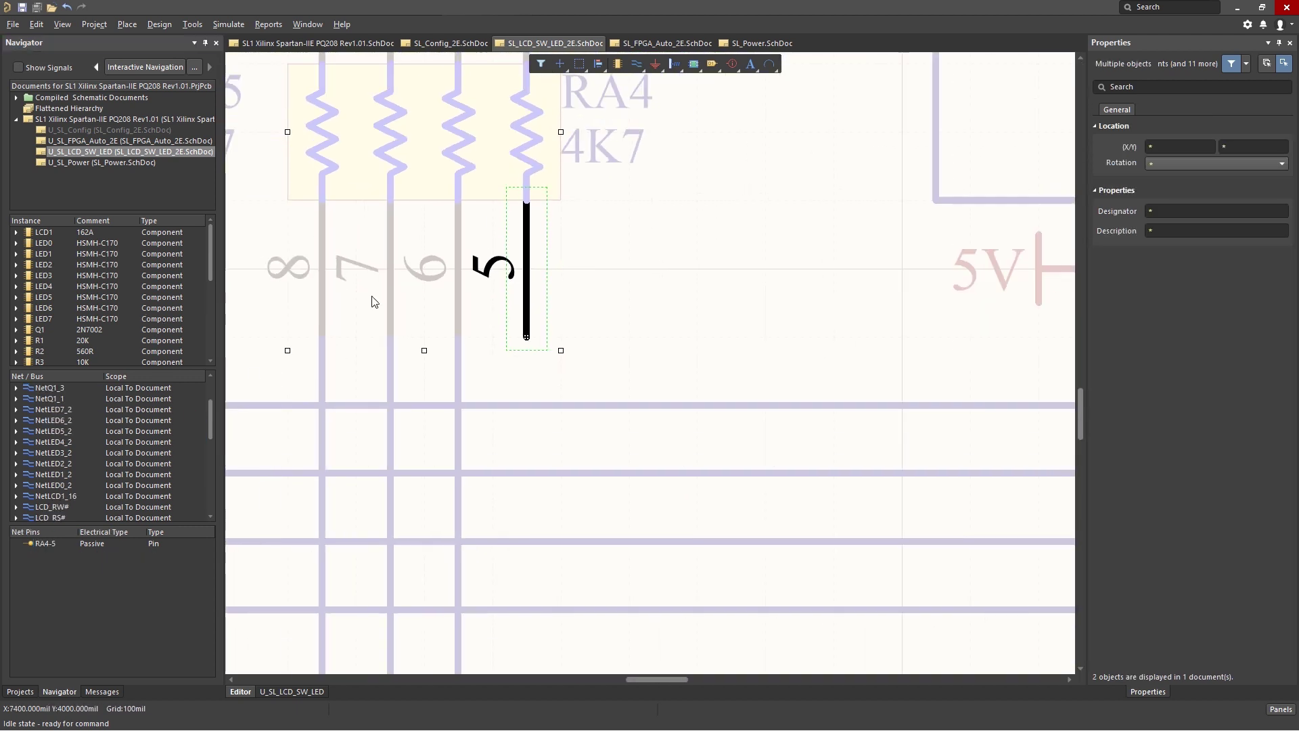
pyautogui.click(372, 299)
pyautogui.keyDown('ctrl'); pyautogui.scroll(-4, 668, 469); pyautogui.keyUp('ctrl')
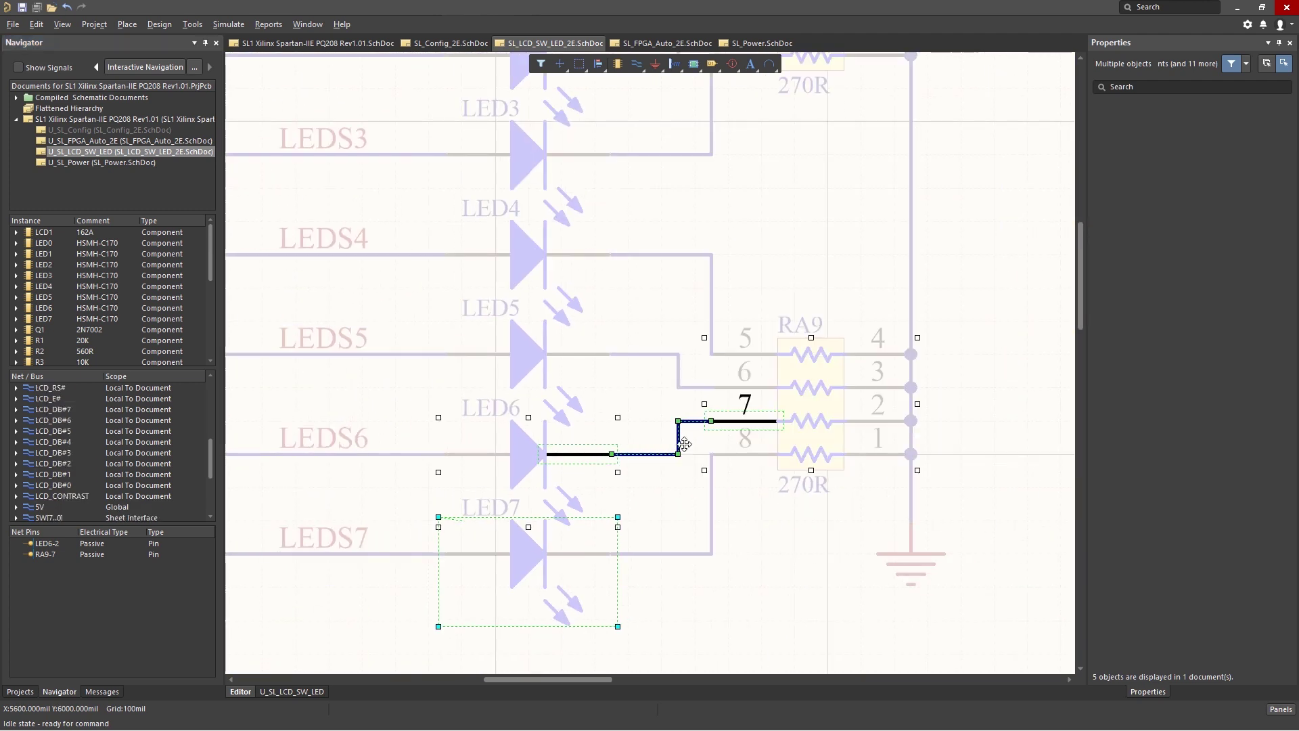
pyautogui.moveTo(680, 447)
pyautogui.click(736, 586)
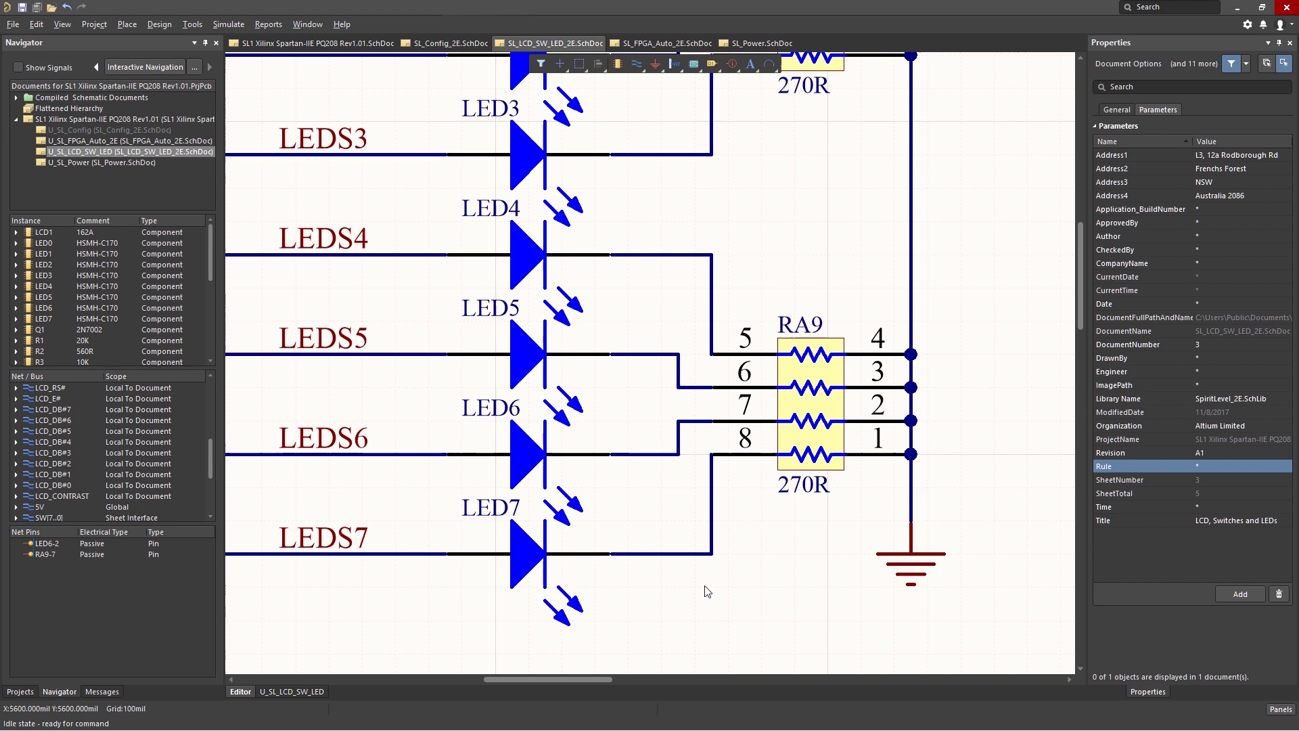
pyautogui.keyDown('ctrl'); pyautogui.scroll(-5, 707, 591); pyautogui.keyUp('ctrl')
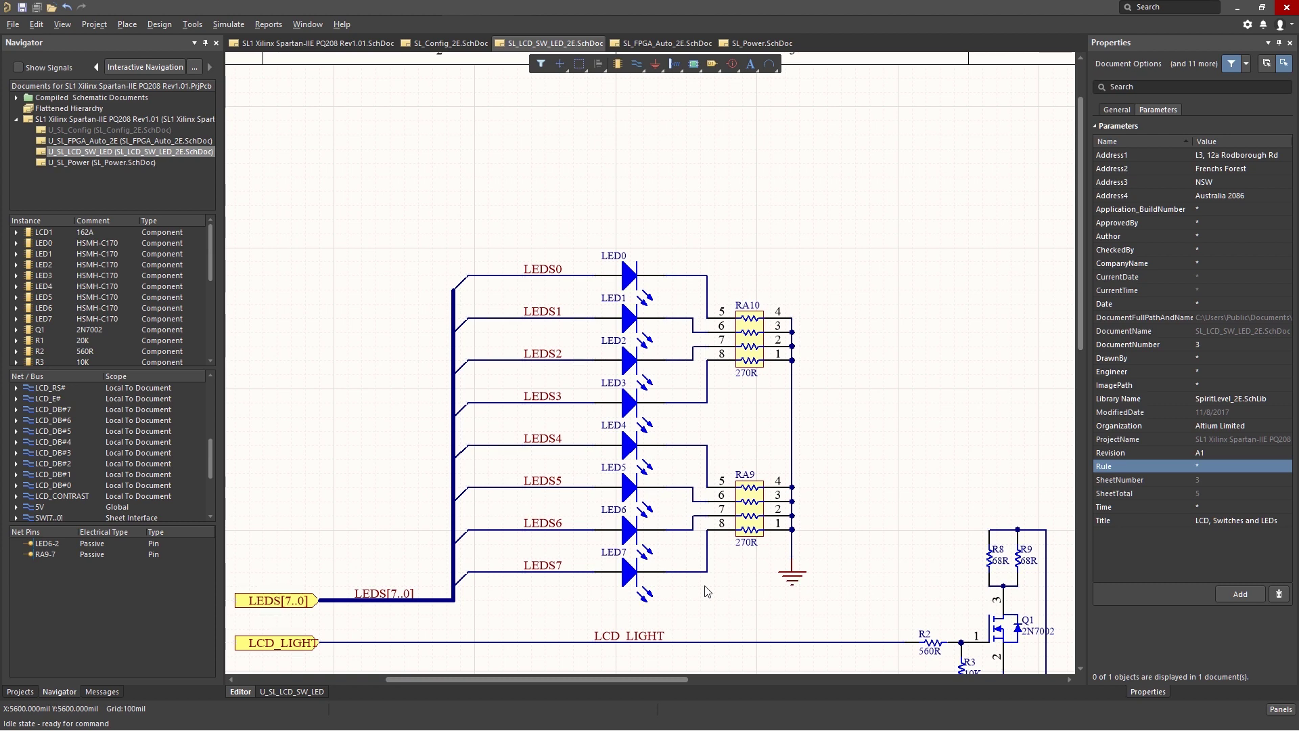
pyautogui.keyDown('ctrl'); pyautogui.scroll(3, 704, 561); pyautogui.keyUp('ctrl')
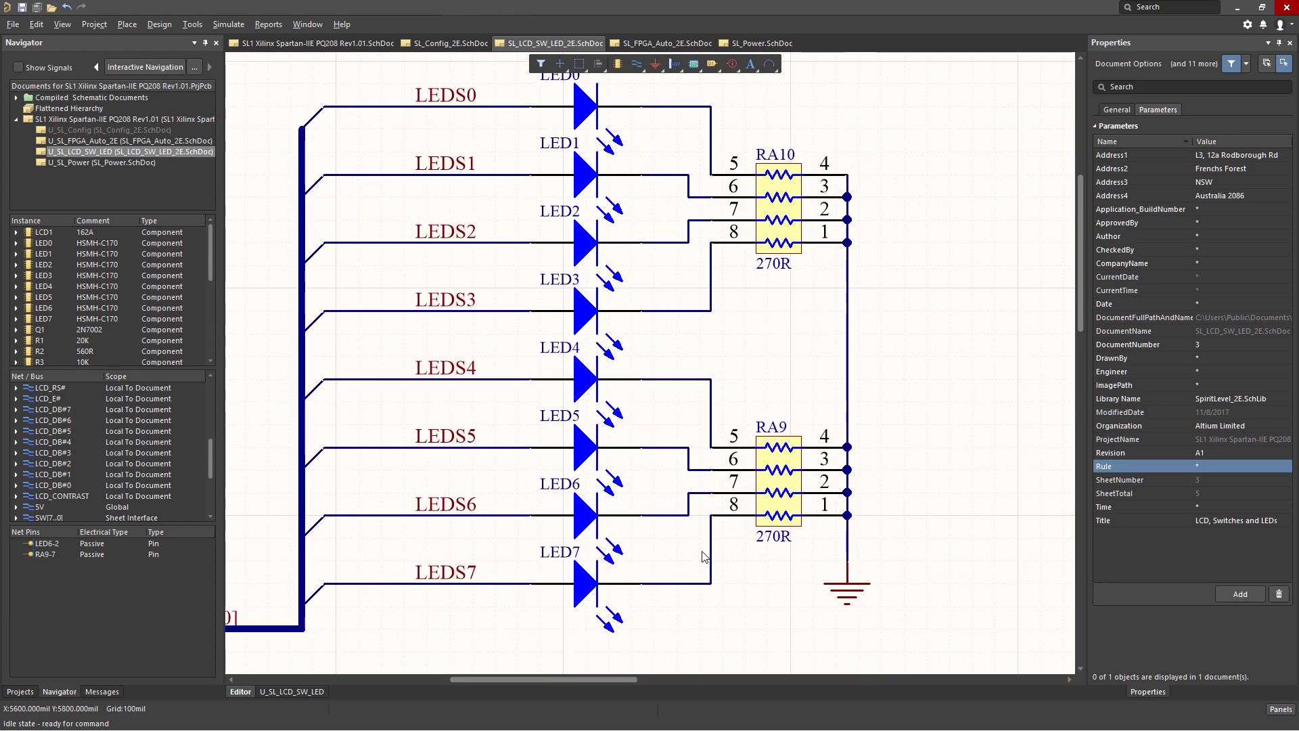
pyautogui.keyDown('ctrl'); pyautogui.scroll(1, 704, 557); pyautogui.keyUp('ctrl')
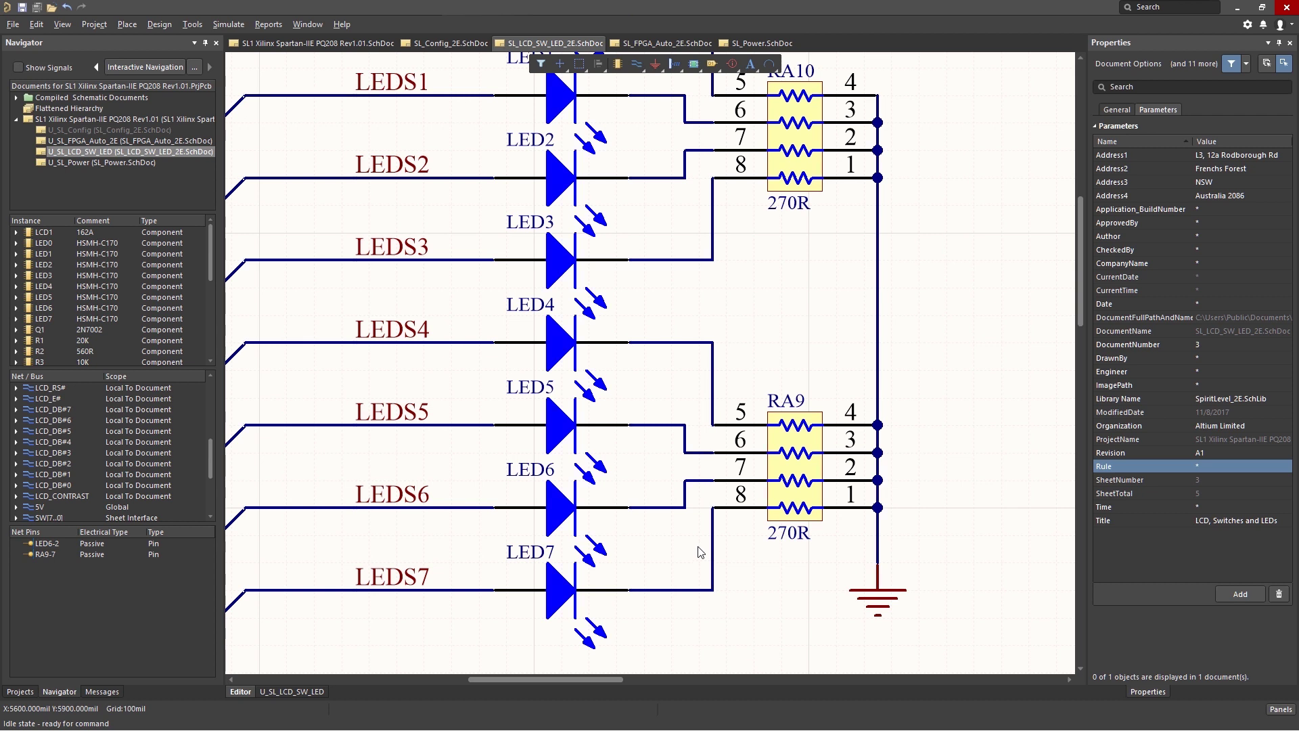
pyautogui.keyDown('shift'); pyautogui.hscroll(2, 700, 554); pyautogui.keyUp('shift')
pyautogui.keyDown('shift'); pyautogui.hscroll(-4, 701, 554); pyautogui.keyUp('shift')
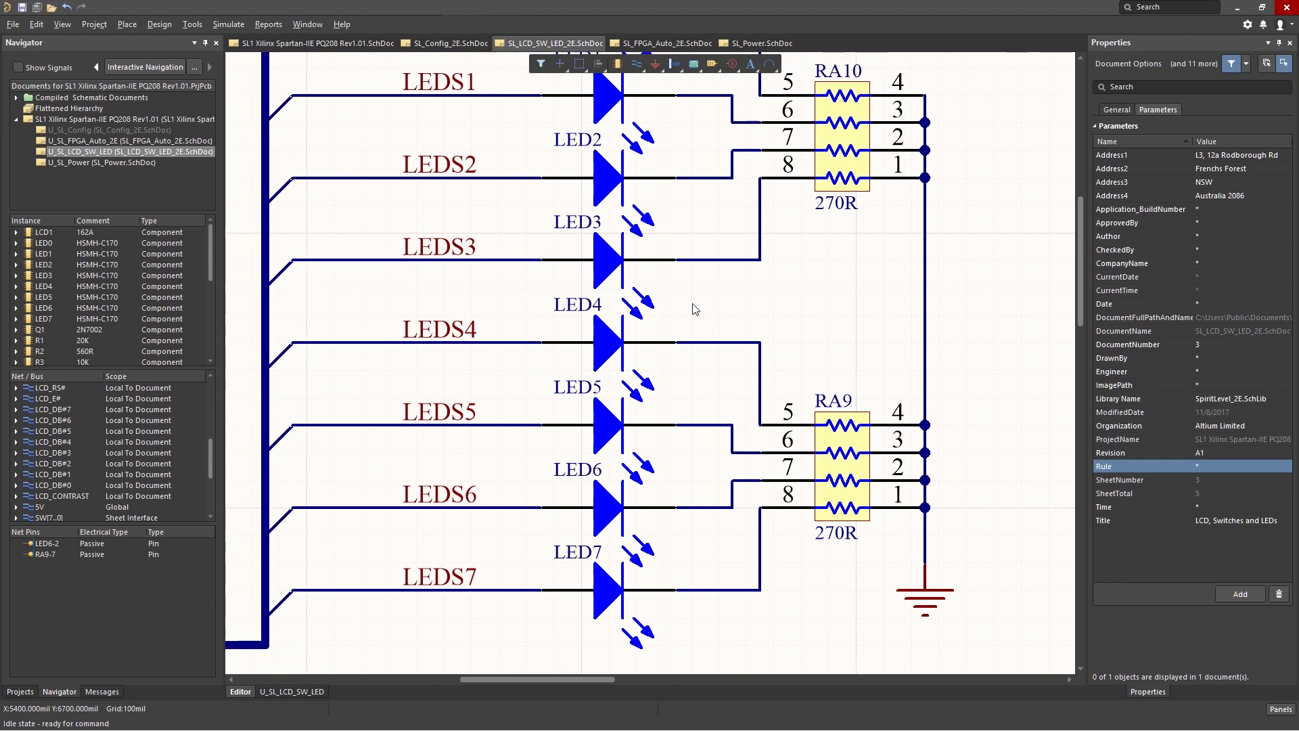
pyautogui.moveTo(696, 305)
pyautogui.mouseDown(button='right')
pyautogui.moveTo(902, 318)
pyautogui.moveTo(429, 314)
pyautogui.moveTo(701, 309)
pyautogui.mouseUp(button='right')
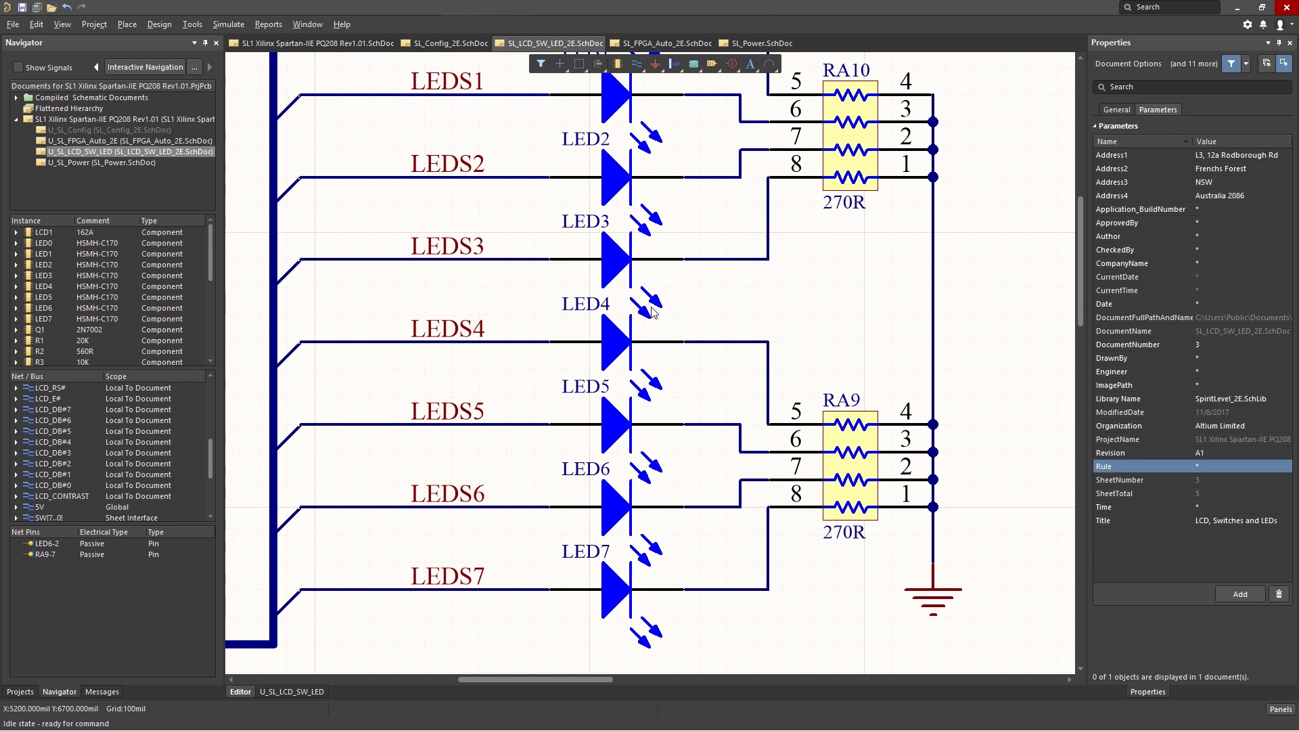
# Step: Zoom into the LEDS2–LEDS4 area using View > Area
pyautogui.click(62, 25)
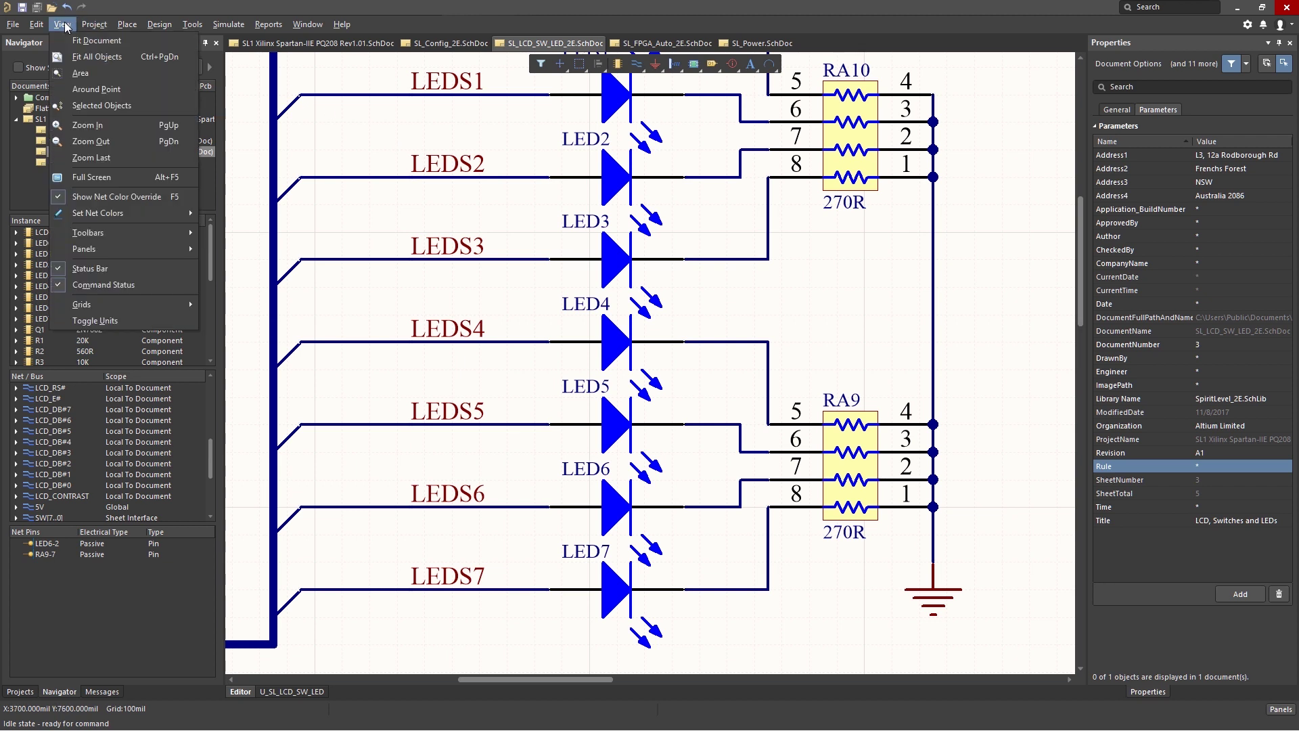
pyautogui.click(79, 74)
pyautogui.click(342, 123)
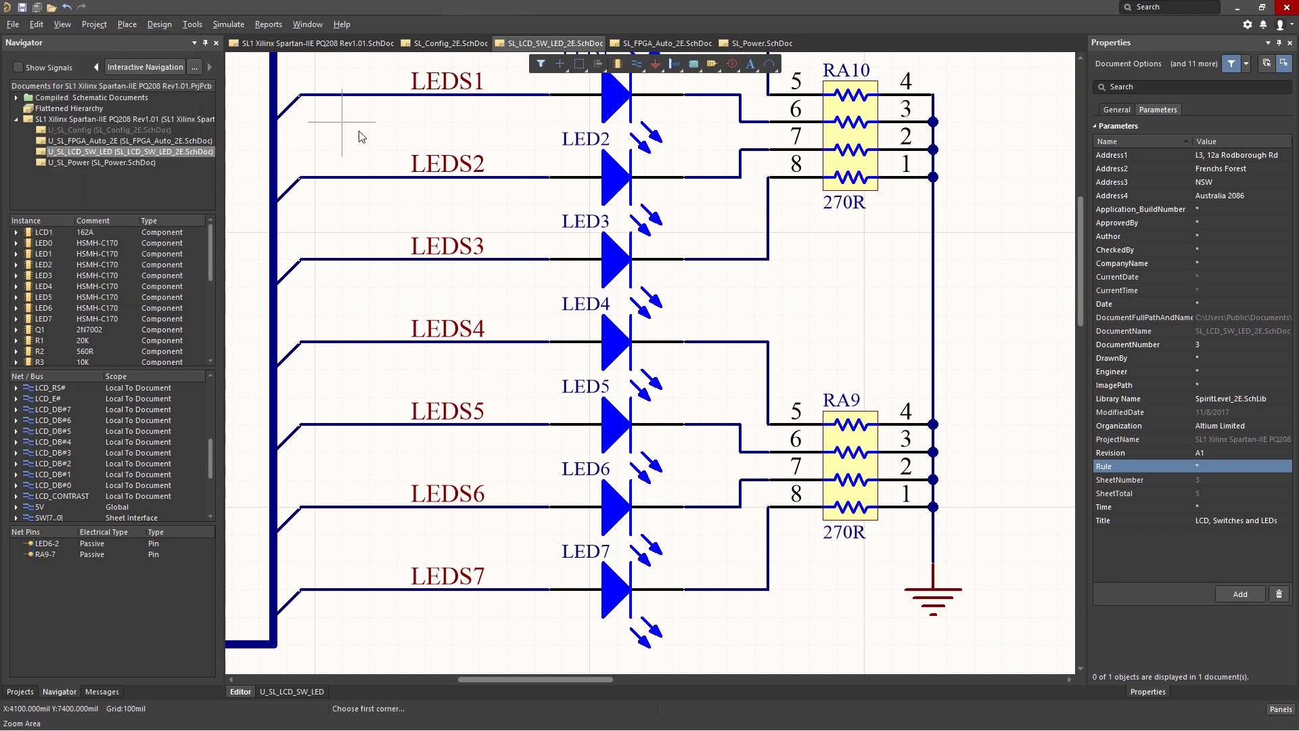
pyautogui.click(752, 403)
# Step: Fit the whole LED sheet back into view with Fit Document
pyautogui.rightClick(732, 388)
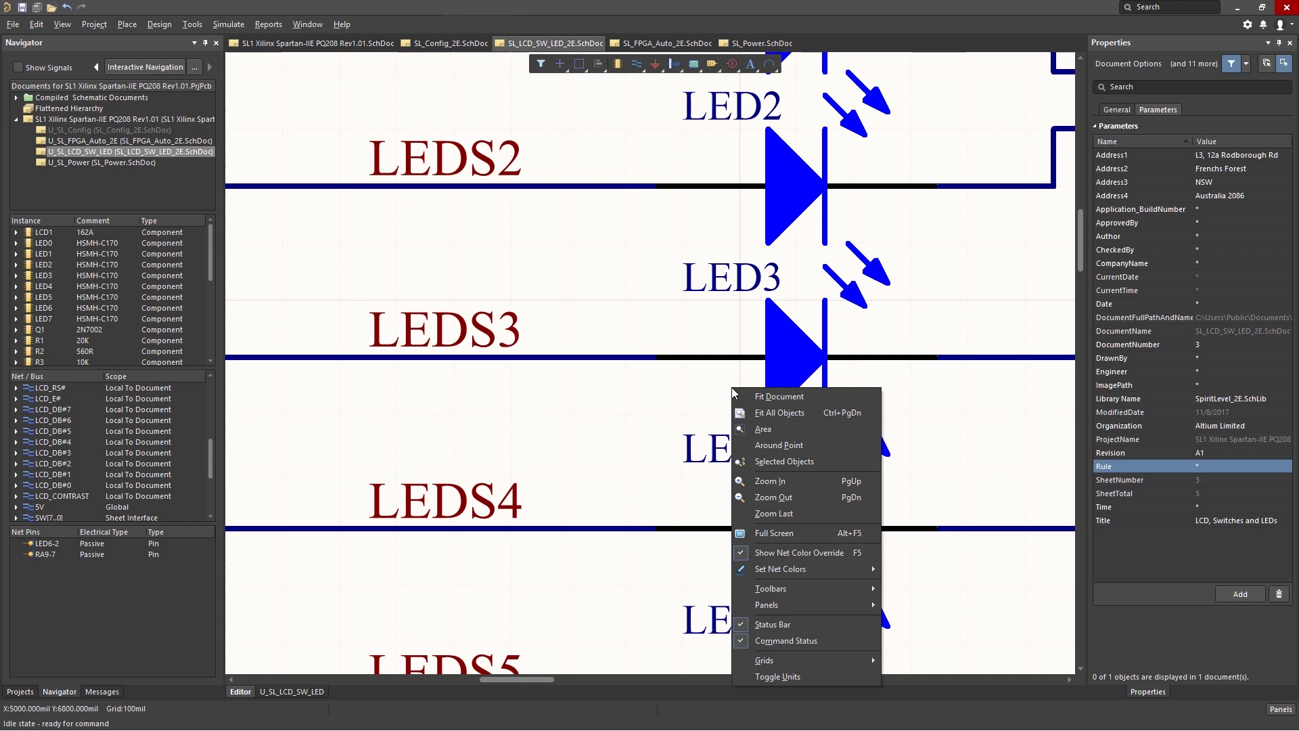
pyautogui.click(735, 393)
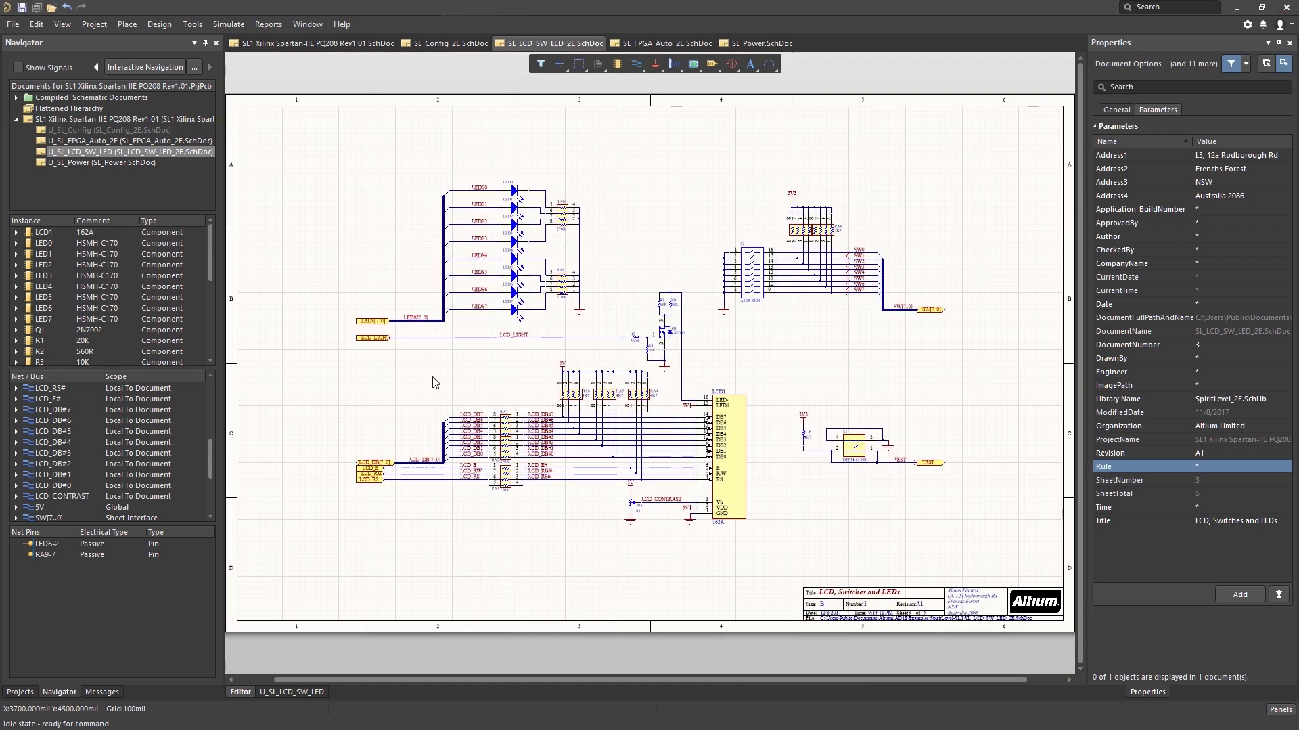
pyautogui.click(62, 24)
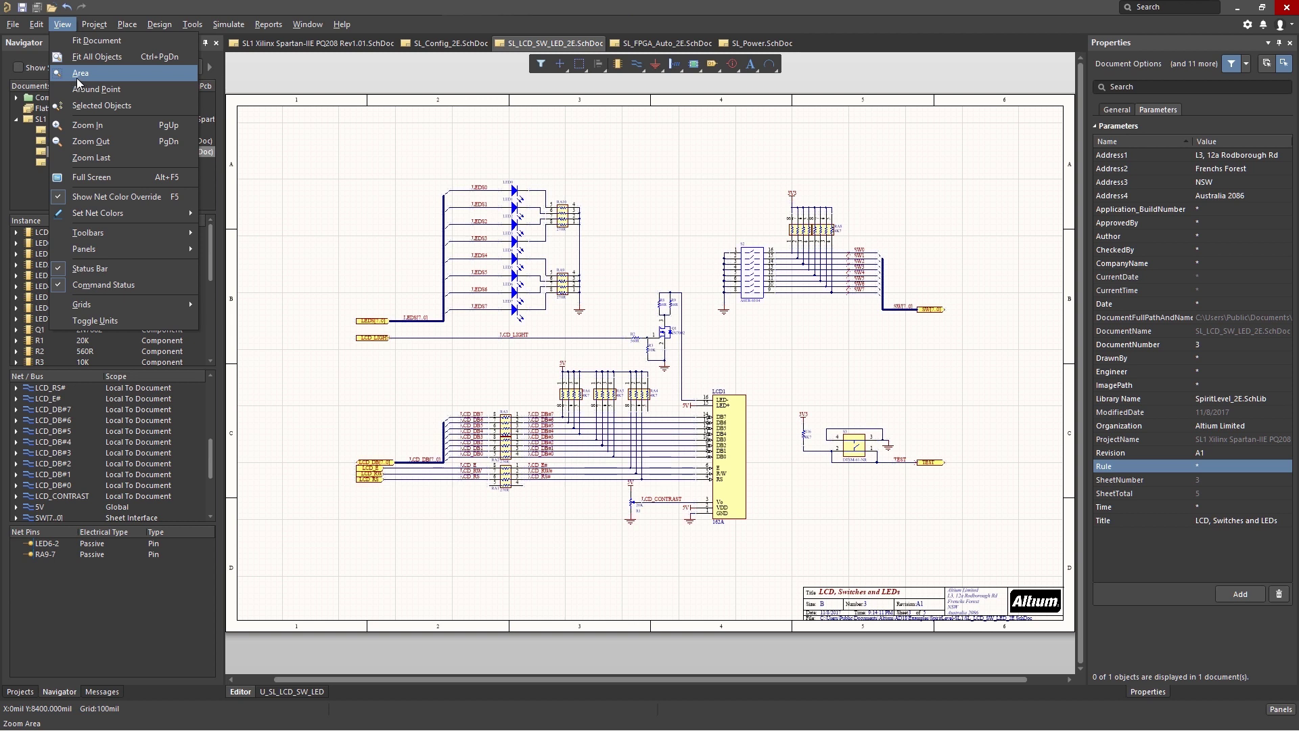
pyautogui.press('v')
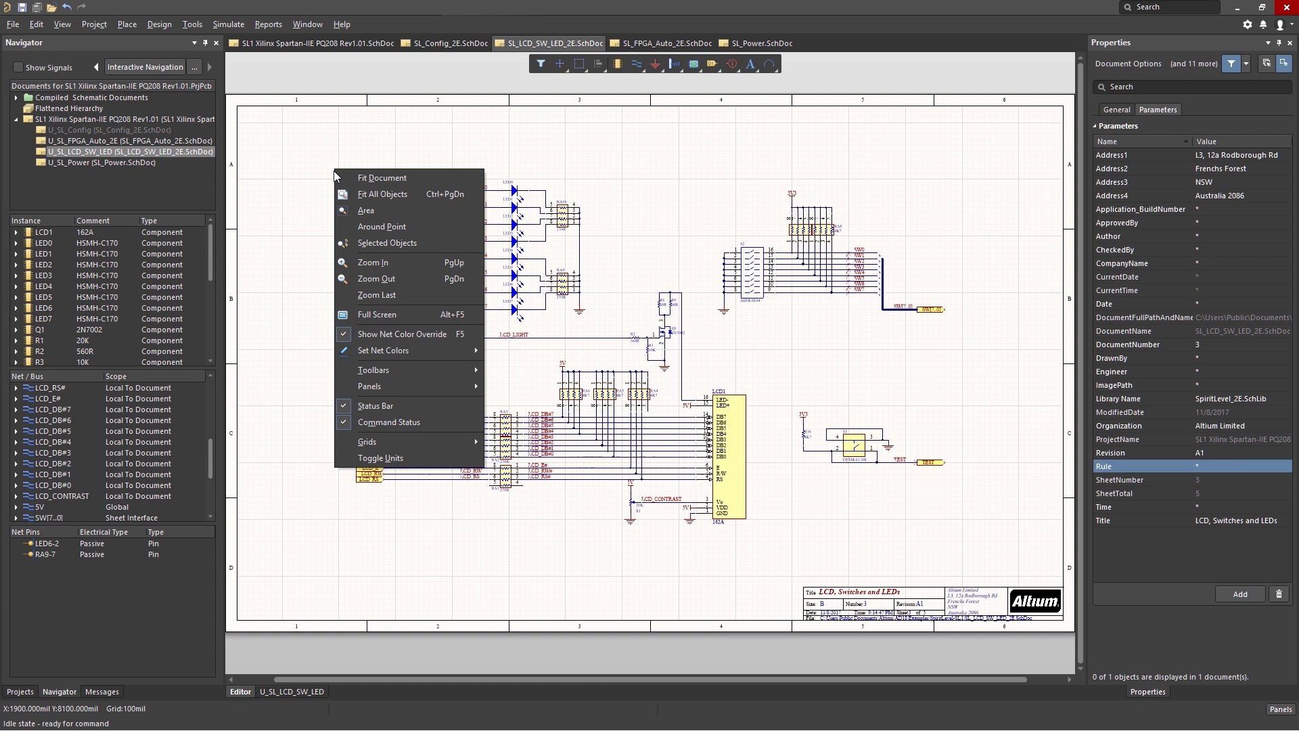
pyautogui.press('a')
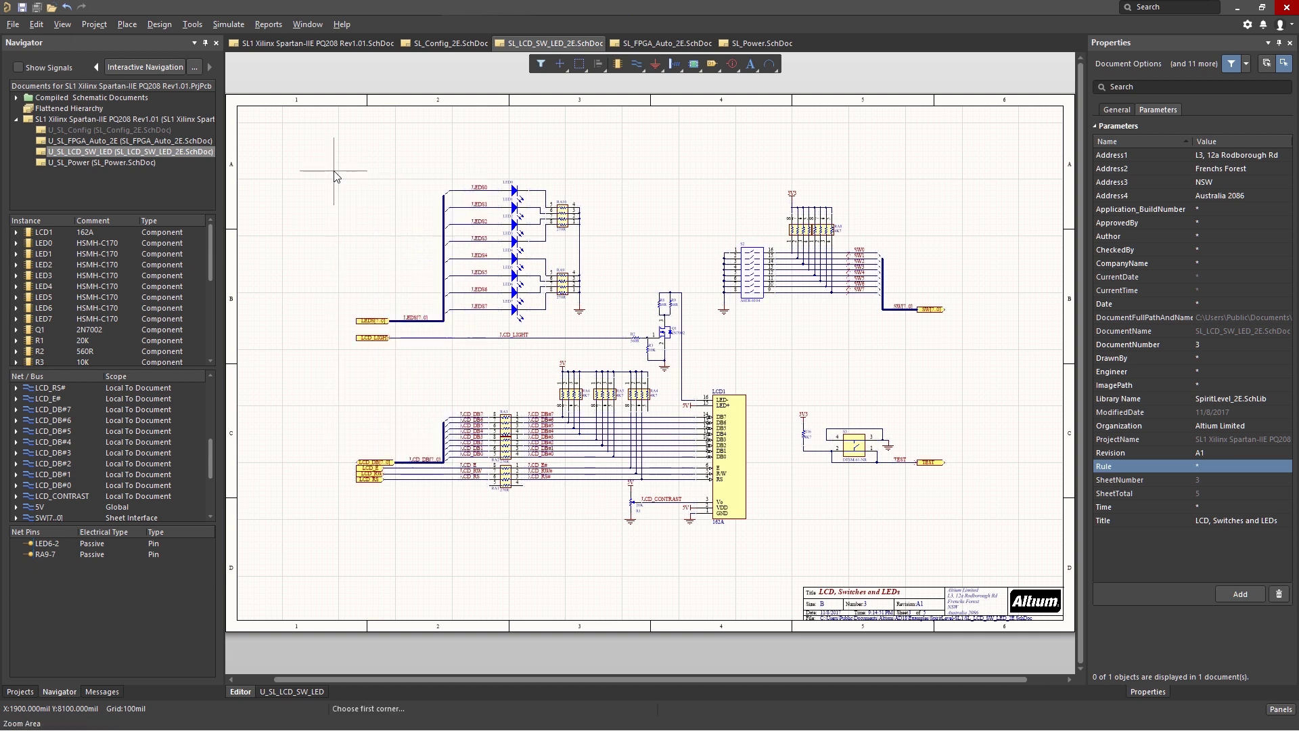
pyautogui.click(383, 156)
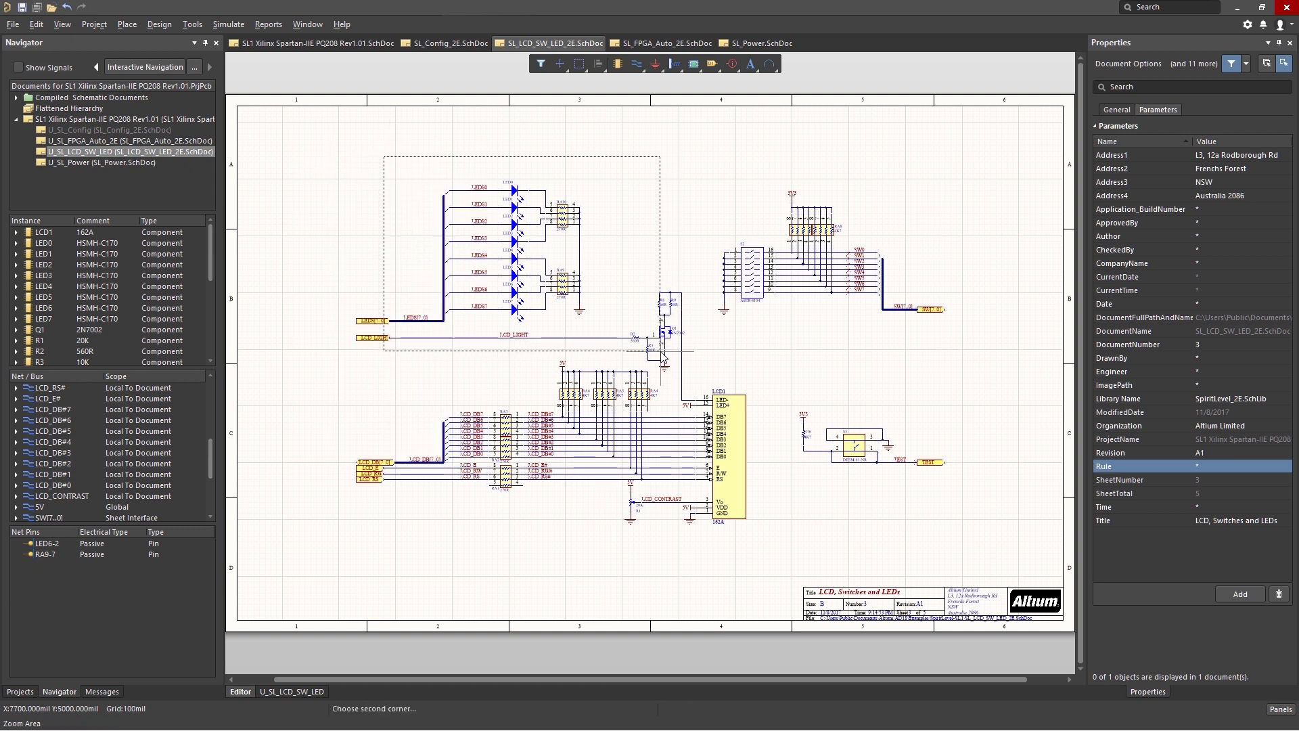
pyautogui.click(661, 351)
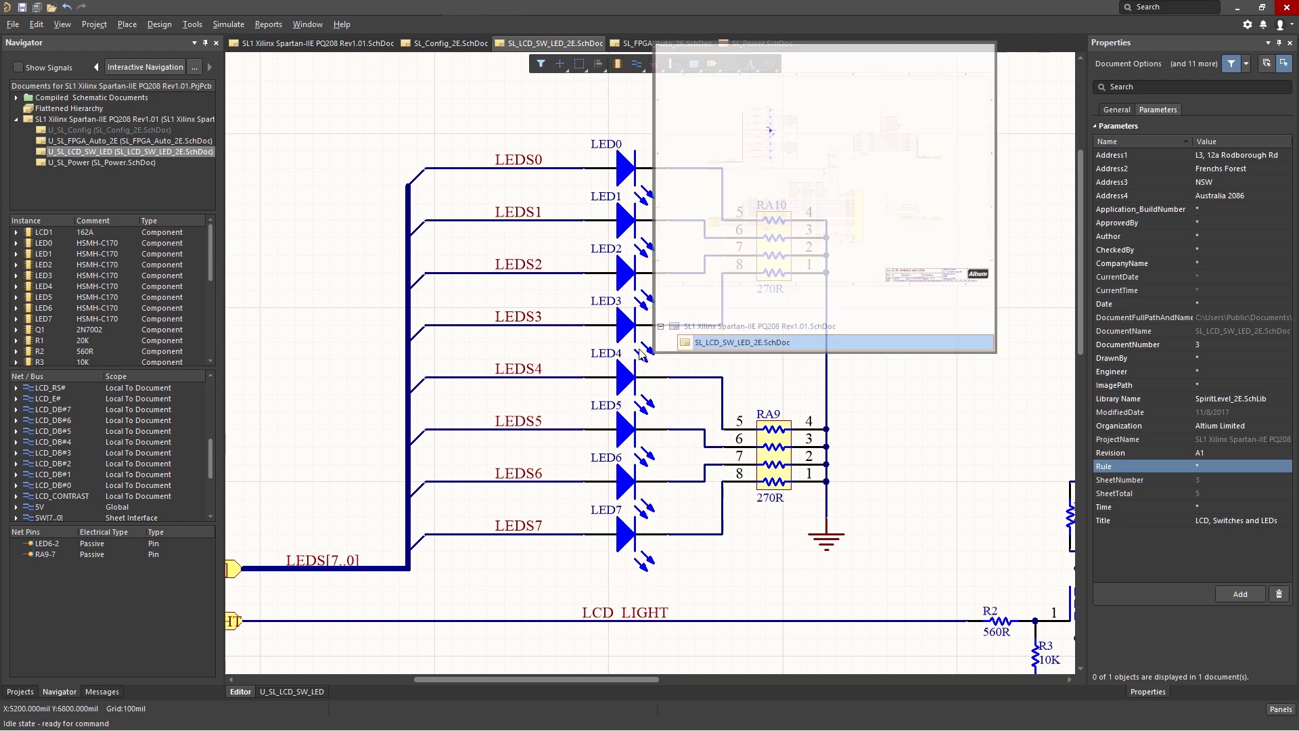
pyautogui.rightClick(350, 283)
pyautogui.hotkey('ctrl', 'pagedown')
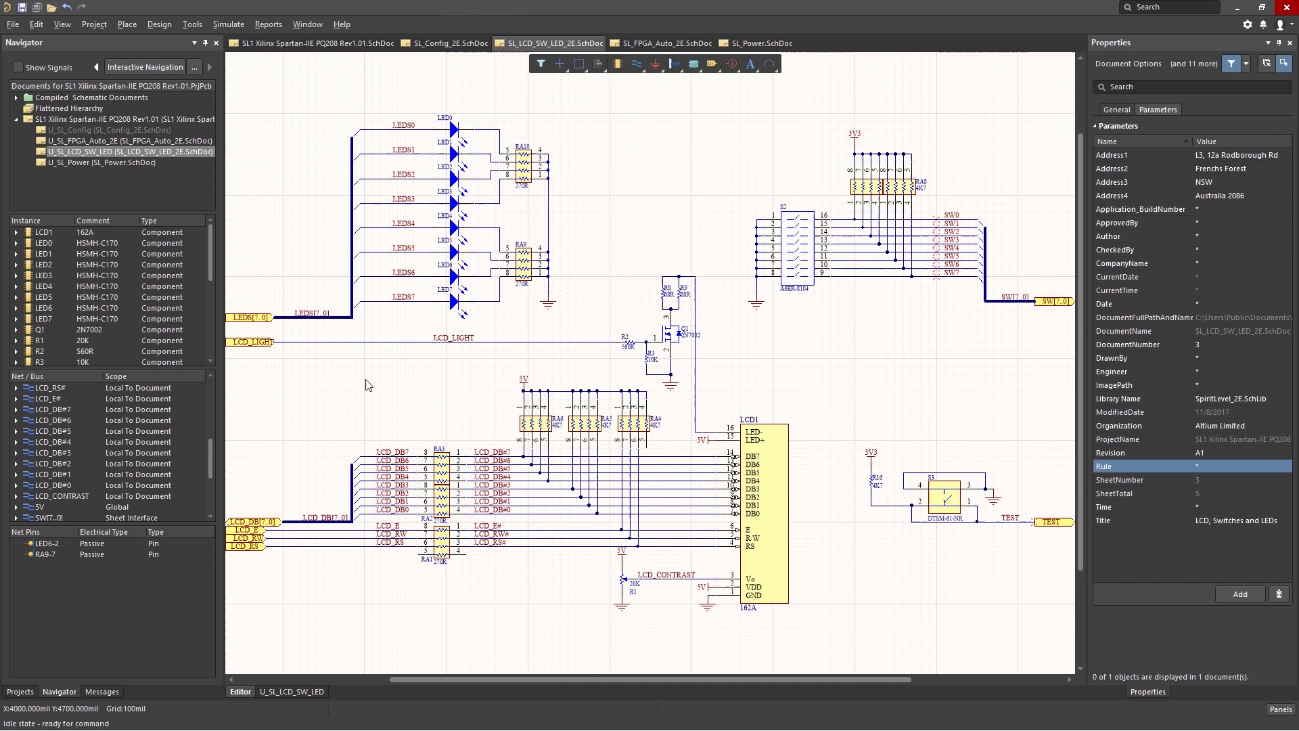
pyautogui.rightClick(366, 380)
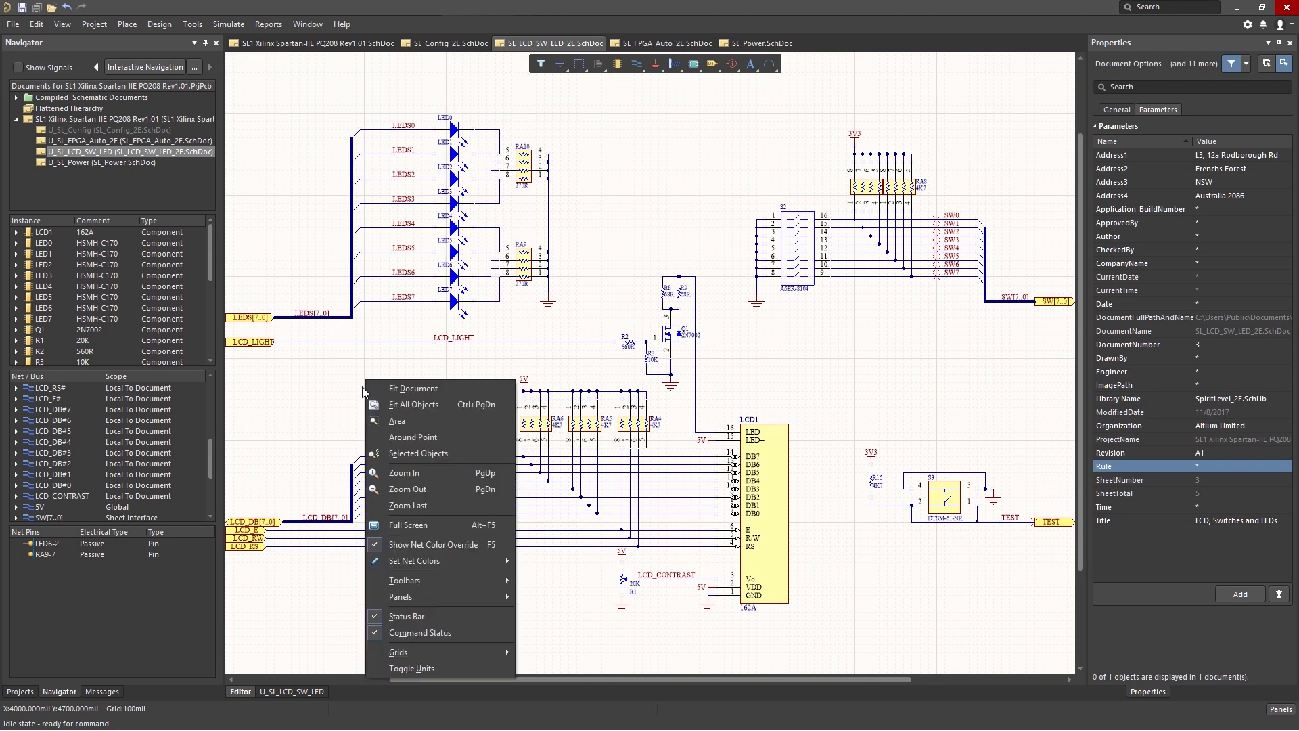
pyautogui.click(371, 389)
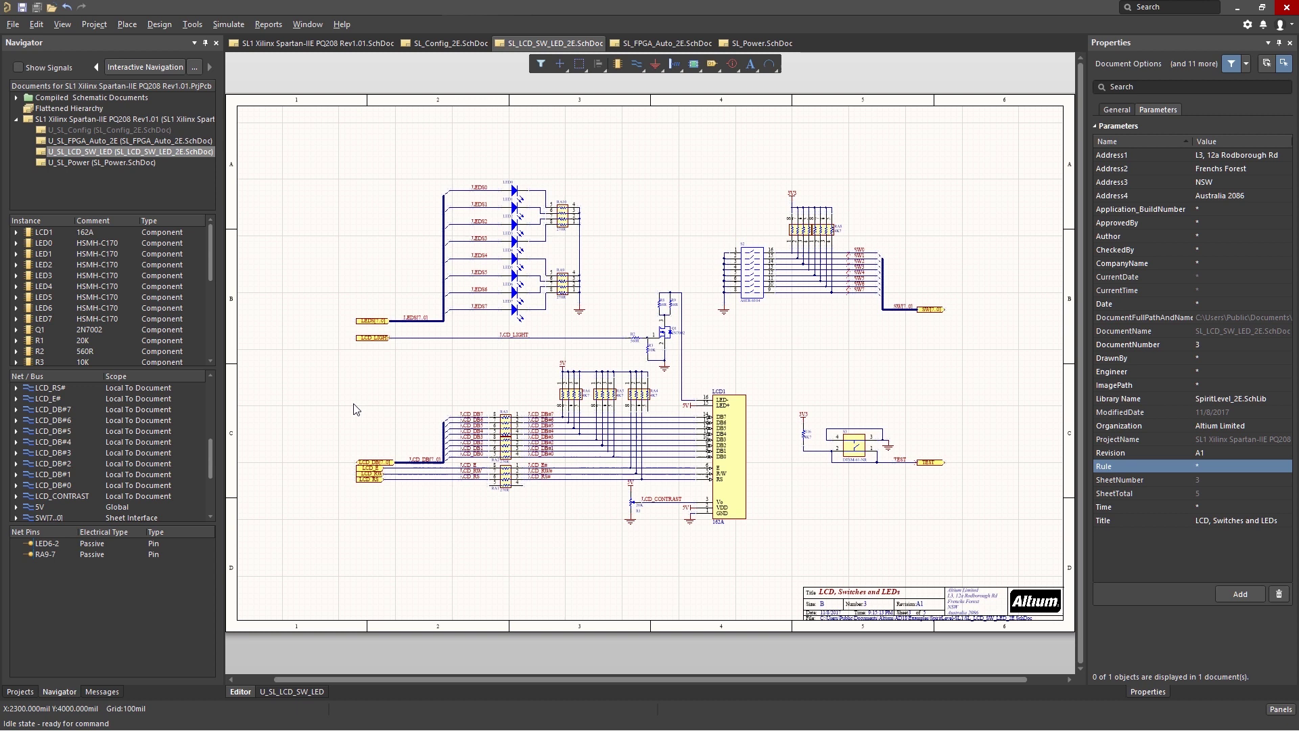
# Step: Jump to component u1 with J,C and step through parts U1A, U1B and U1C
pyautogui.press('j')
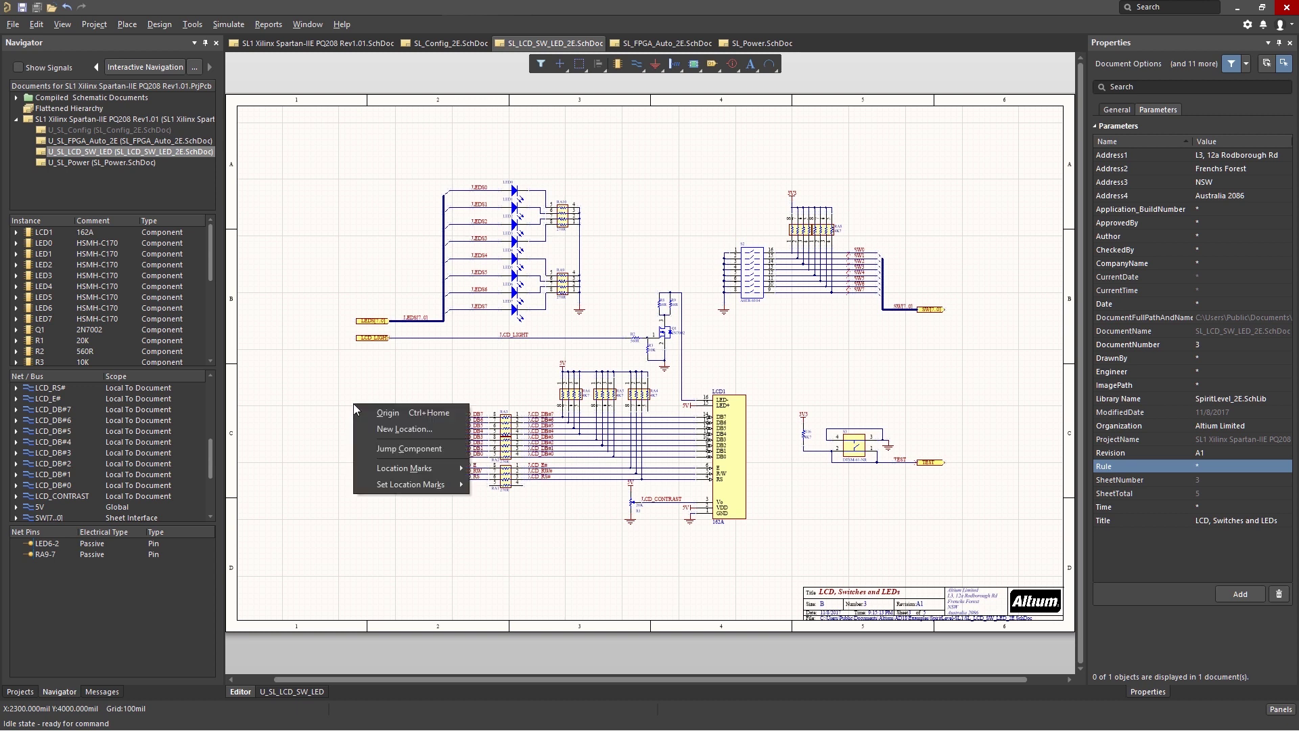
pyautogui.press('c')
pyautogui.write('u')
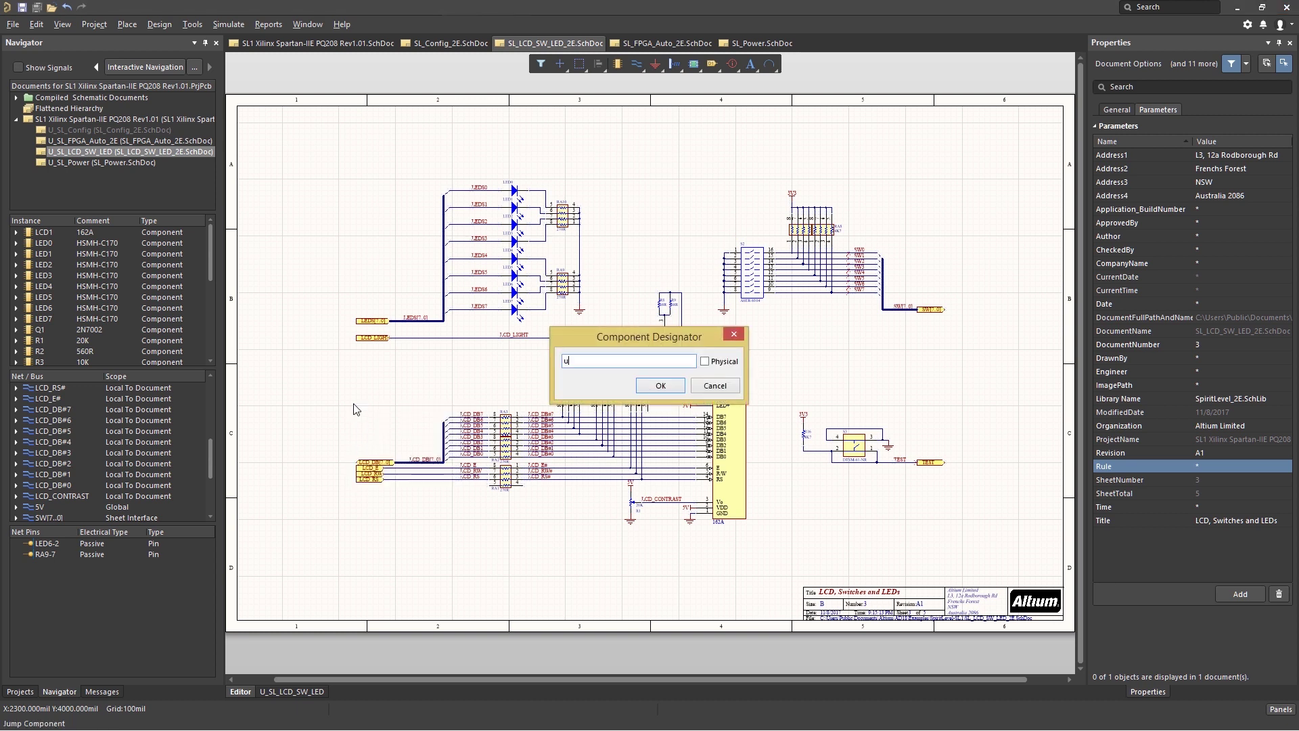
pyautogui.write('1')
pyautogui.press('Return')
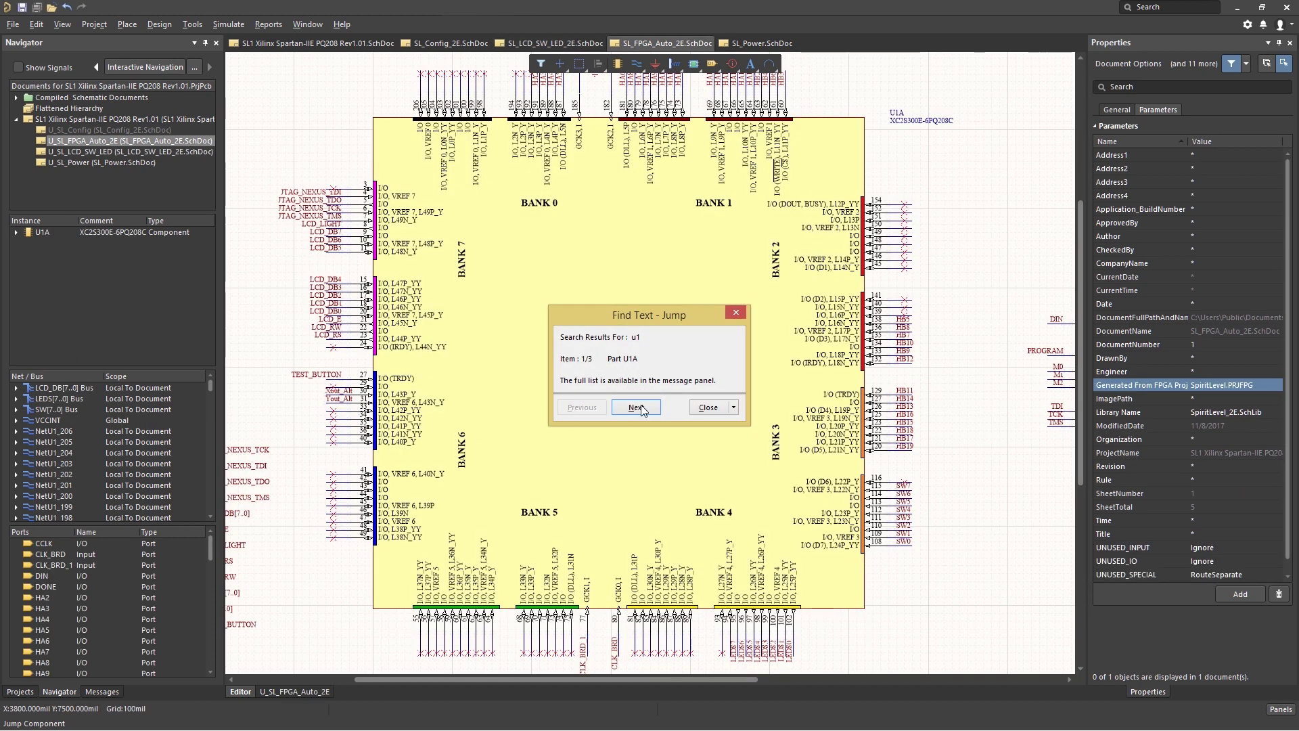
pyautogui.click(638, 409)
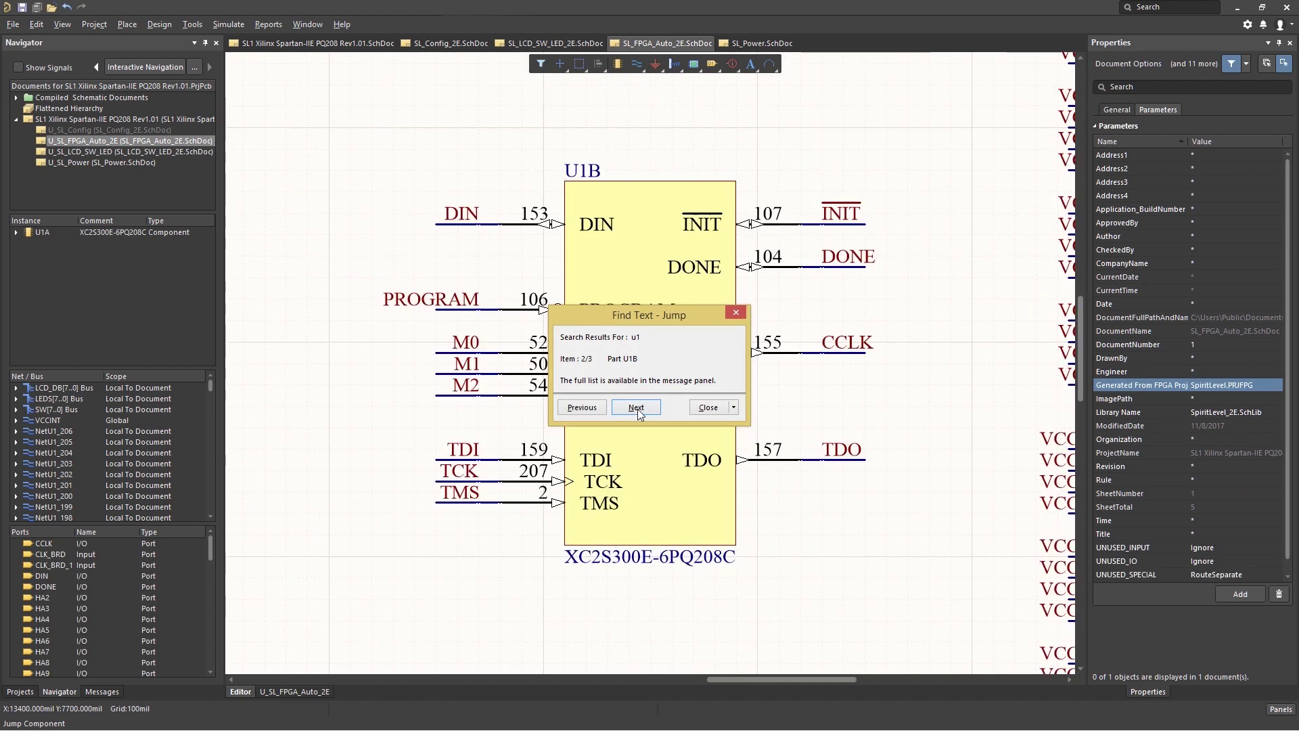
pyautogui.click(639, 409)
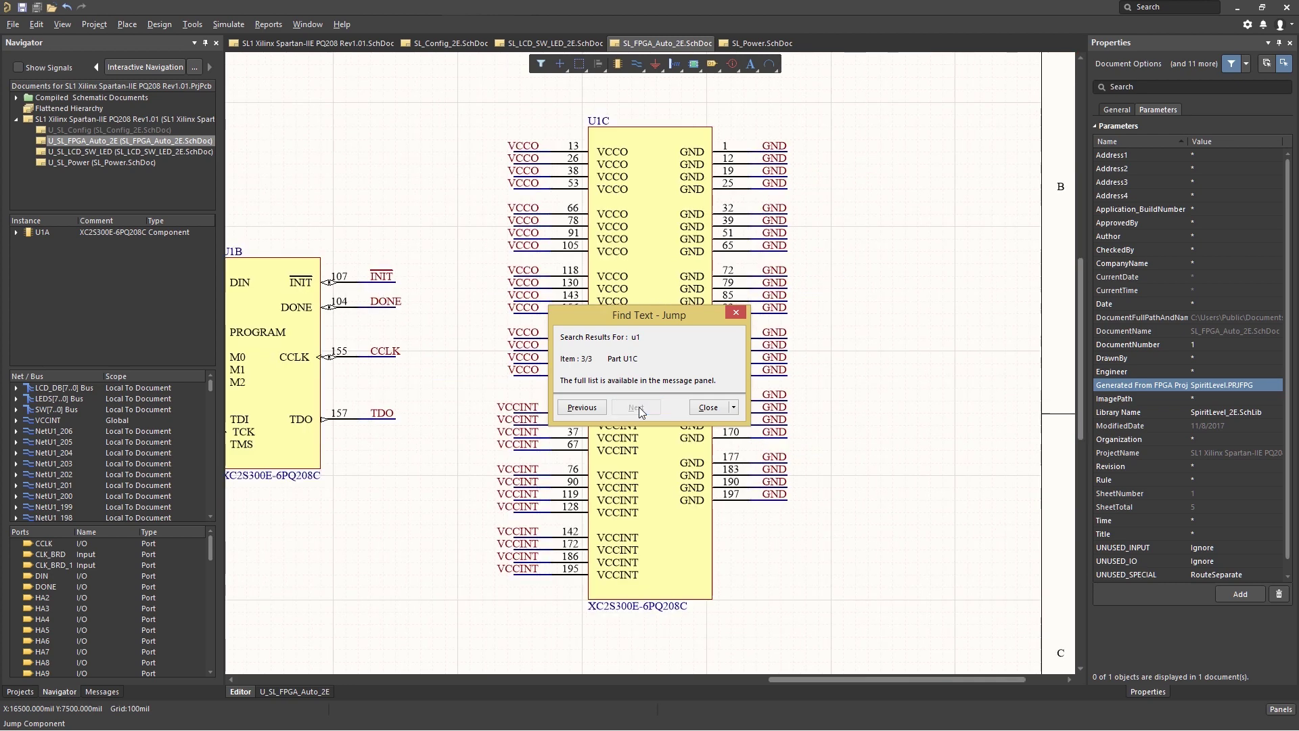
pyautogui.click(708, 409)
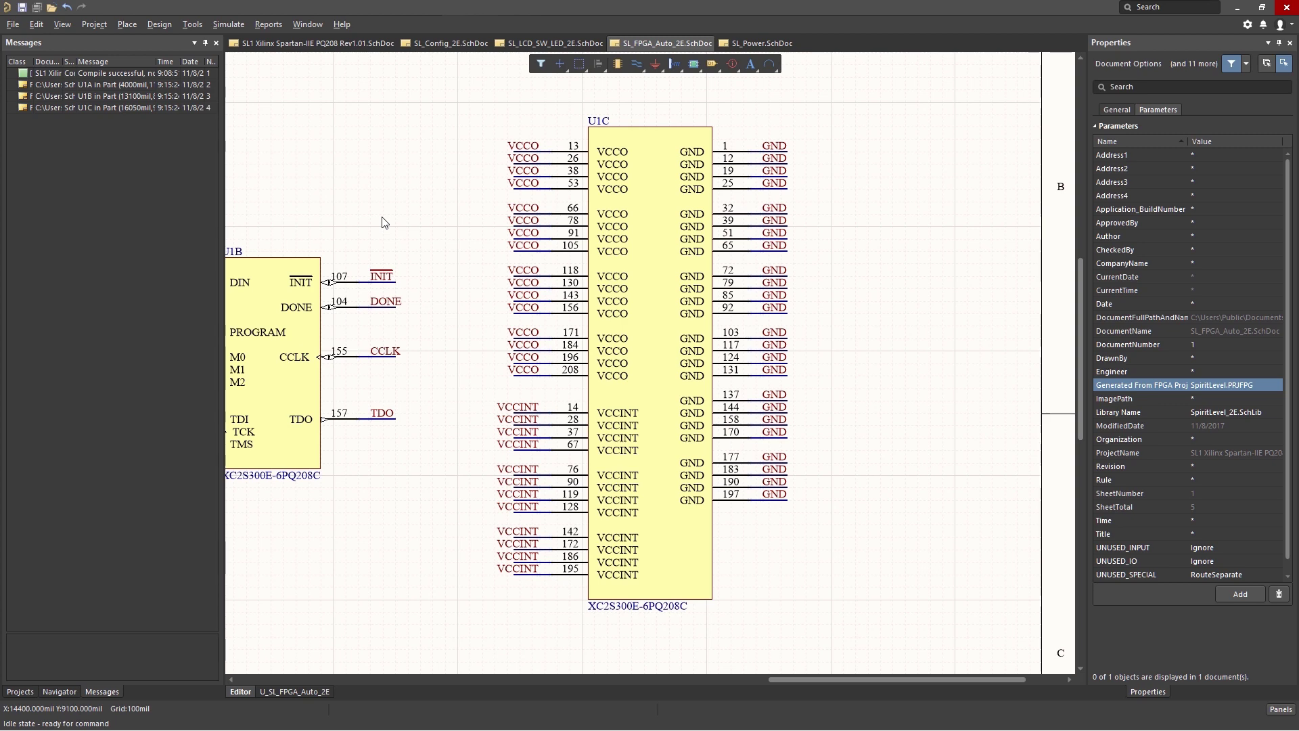
pyautogui.rightClick(407, 244)
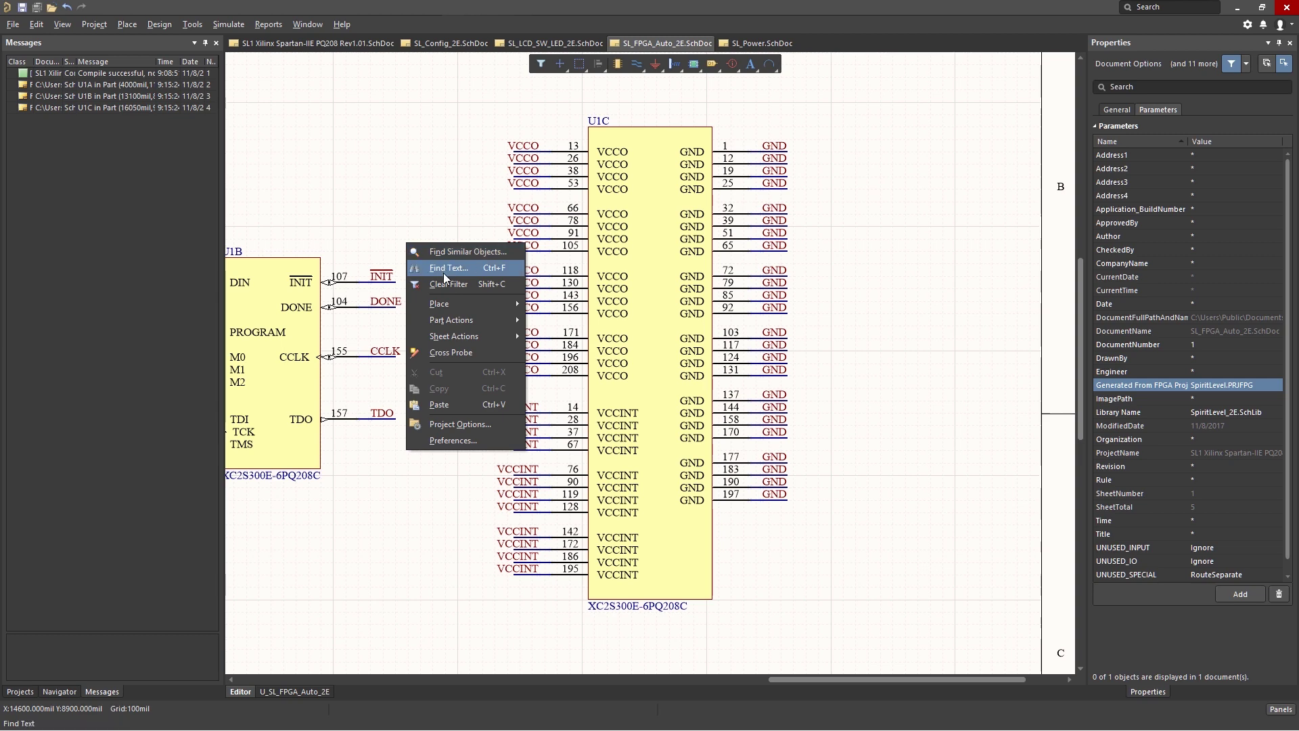
pyautogui.moveTo(438, 308)
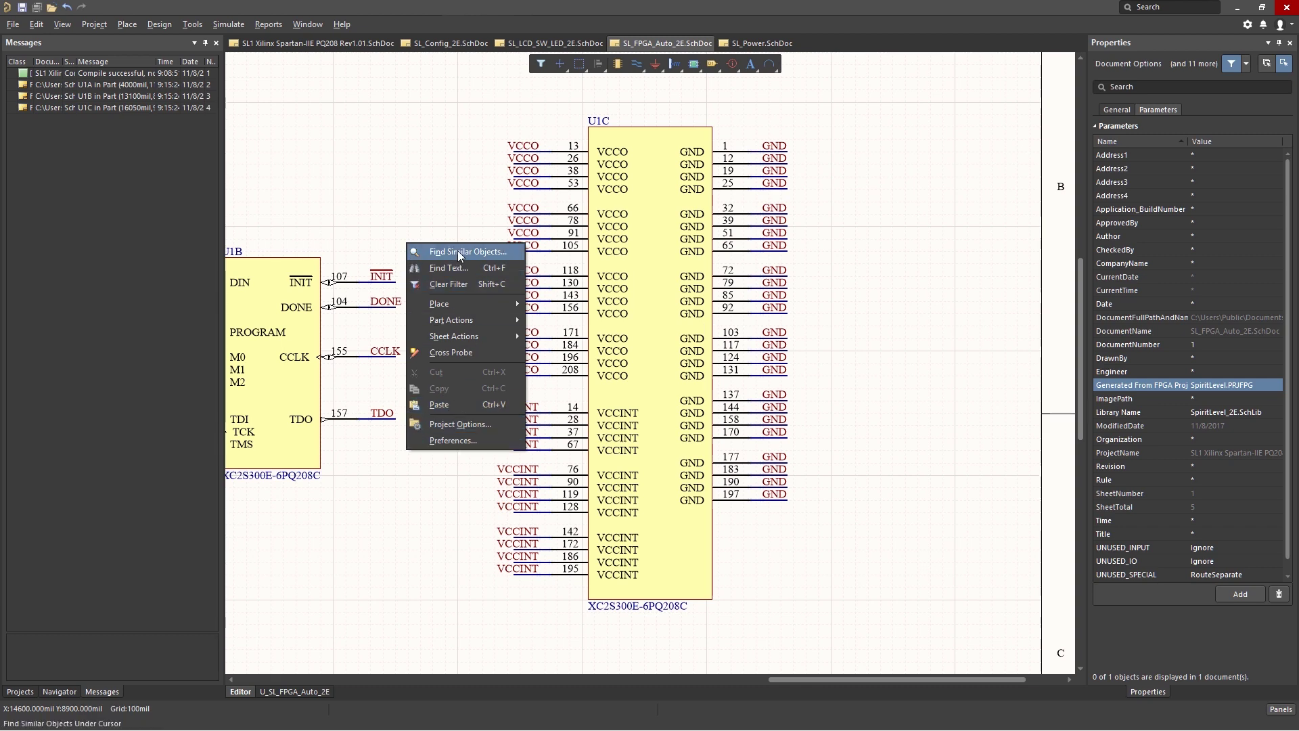
pyautogui.click(448, 285)
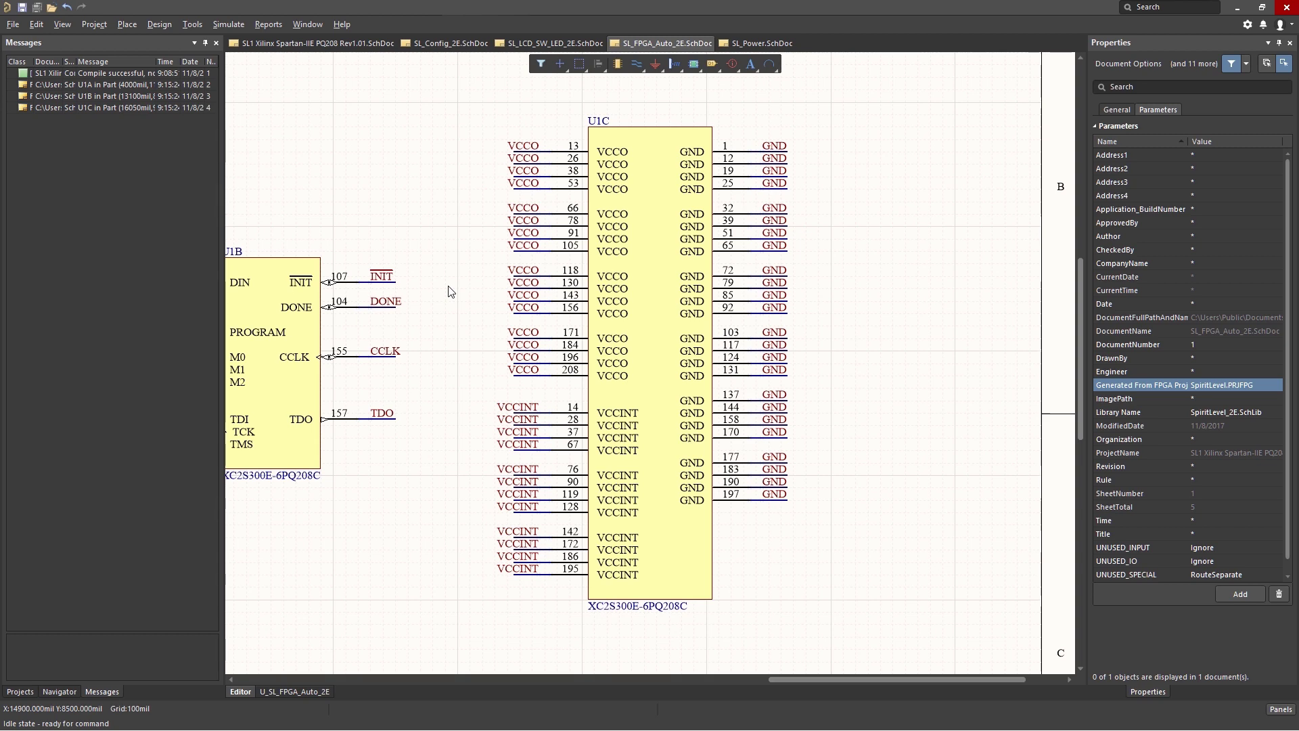
pyautogui.rightClick(422, 195)
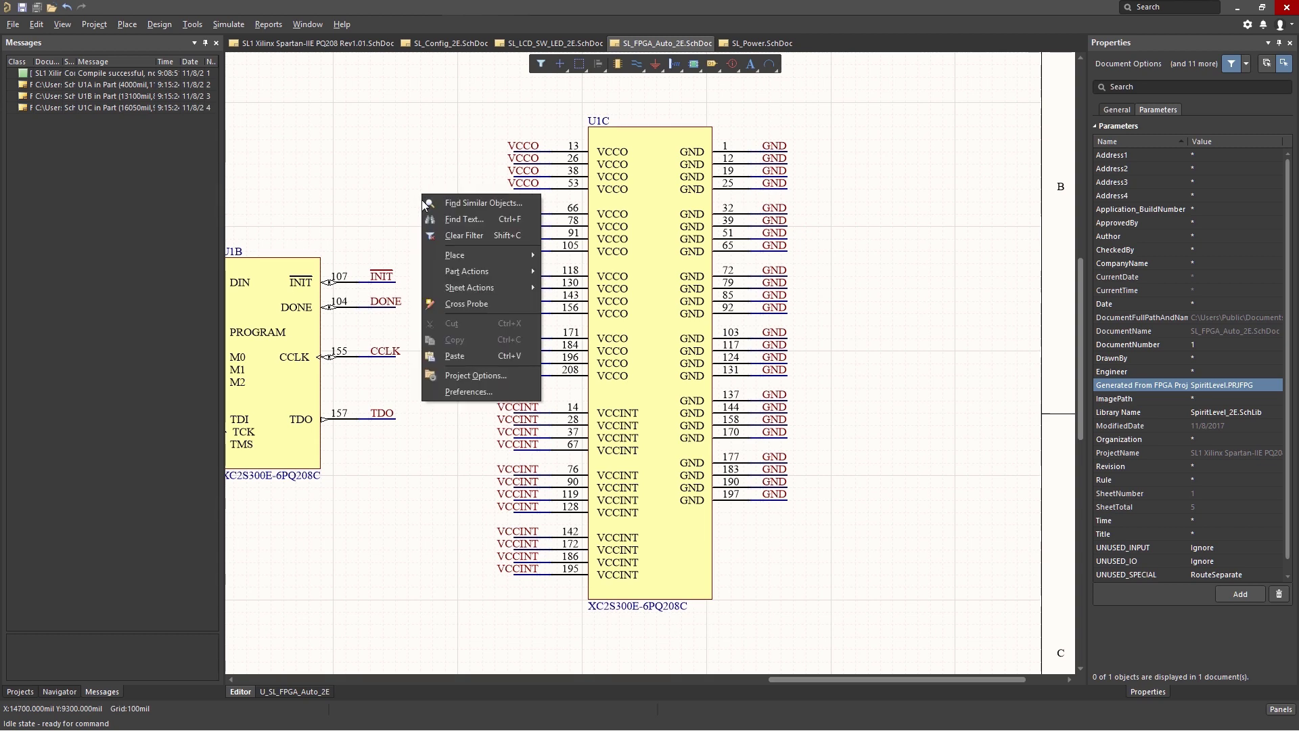
# Step: Add project parameter ProjectLevelParameter_Mine with value 'the text value' and apply the options
pyautogui.click(472, 377)
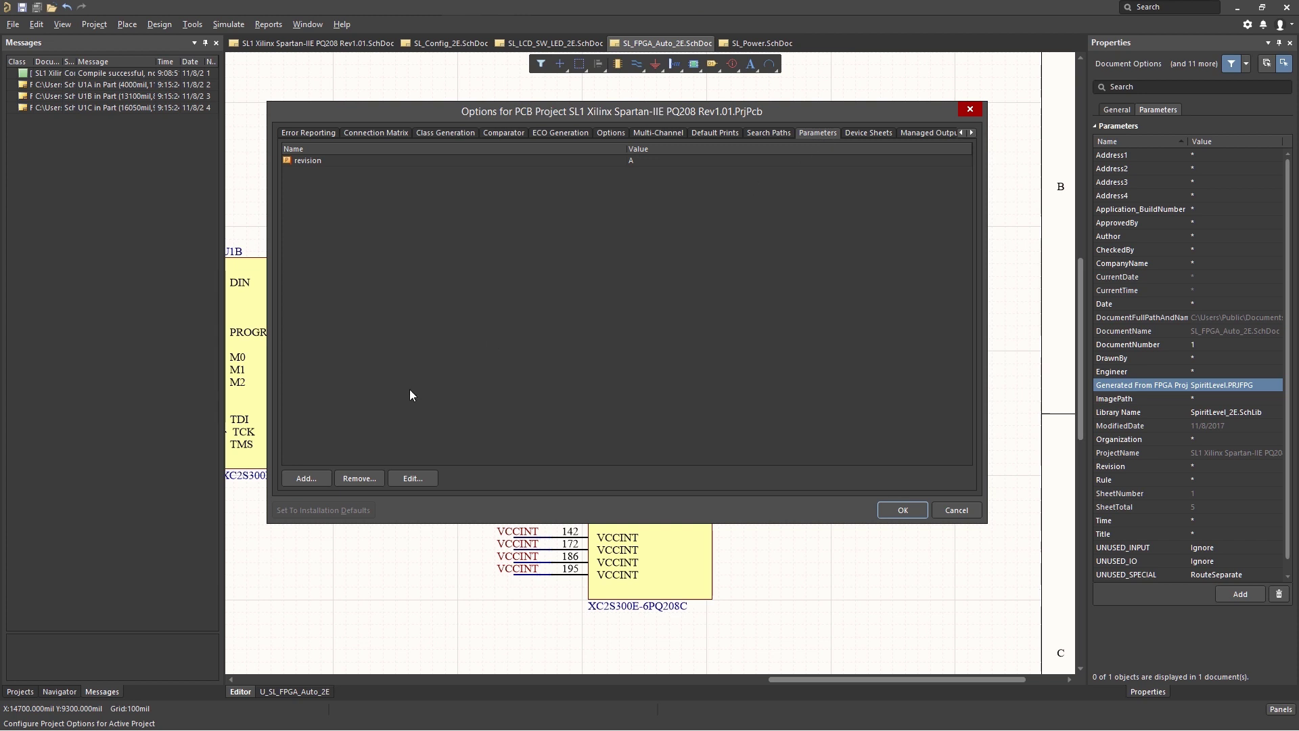
pyautogui.click(301, 477)
pyautogui.write('Projec')
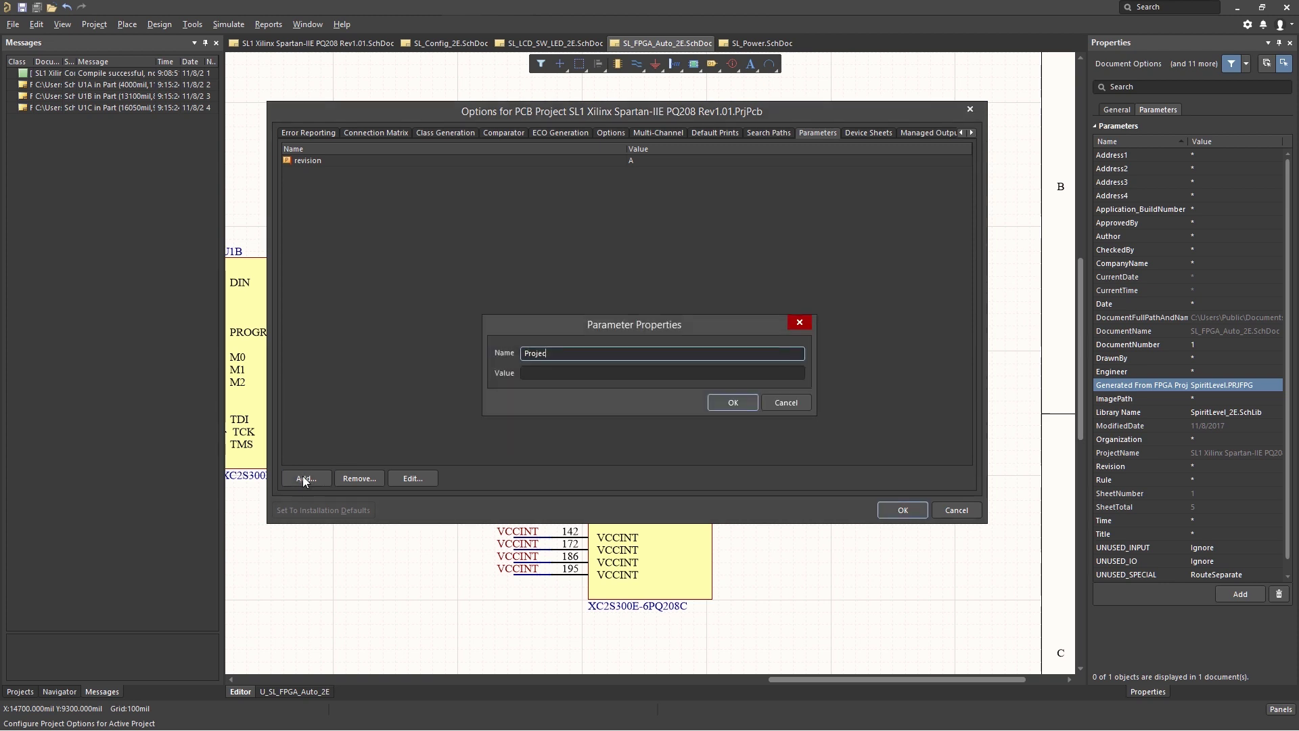
pyautogui.write('tLevelParameter_Mine')
pyautogui.click(521, 373)
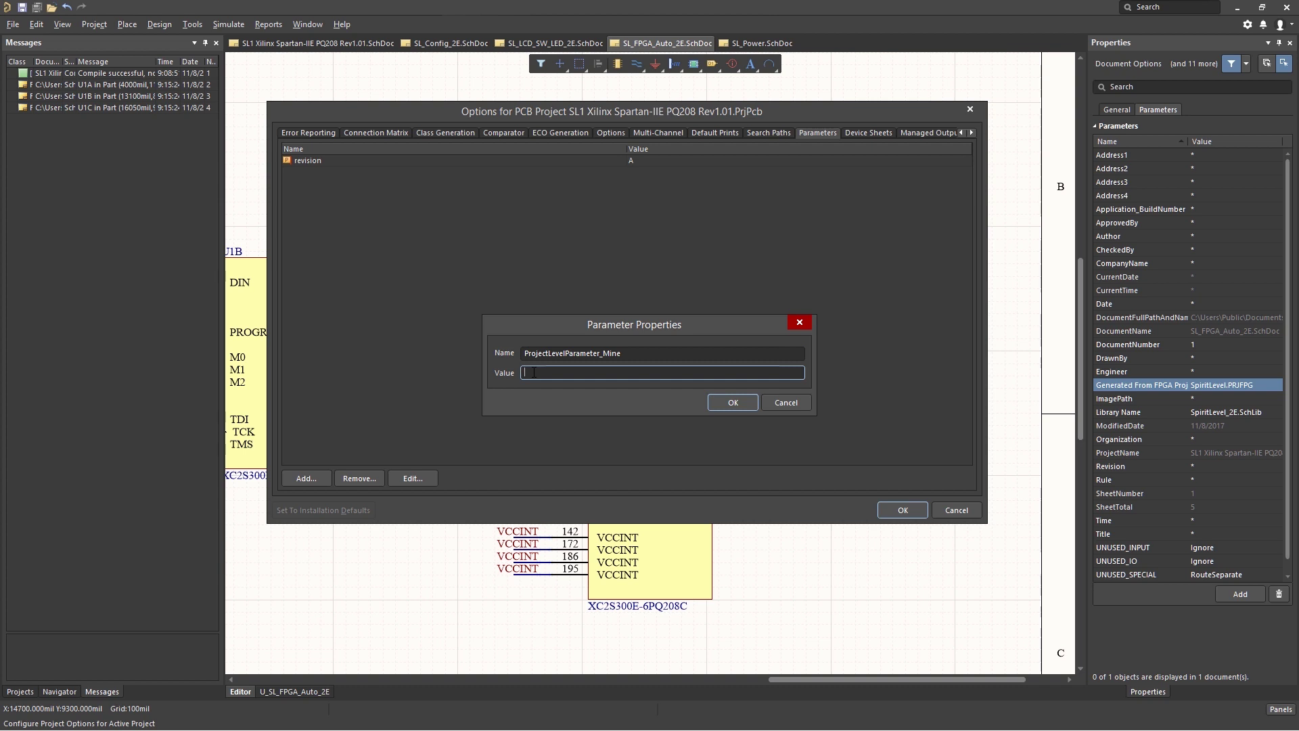
pyautogui.write('the text value')
pyautogui.click(734, 403)
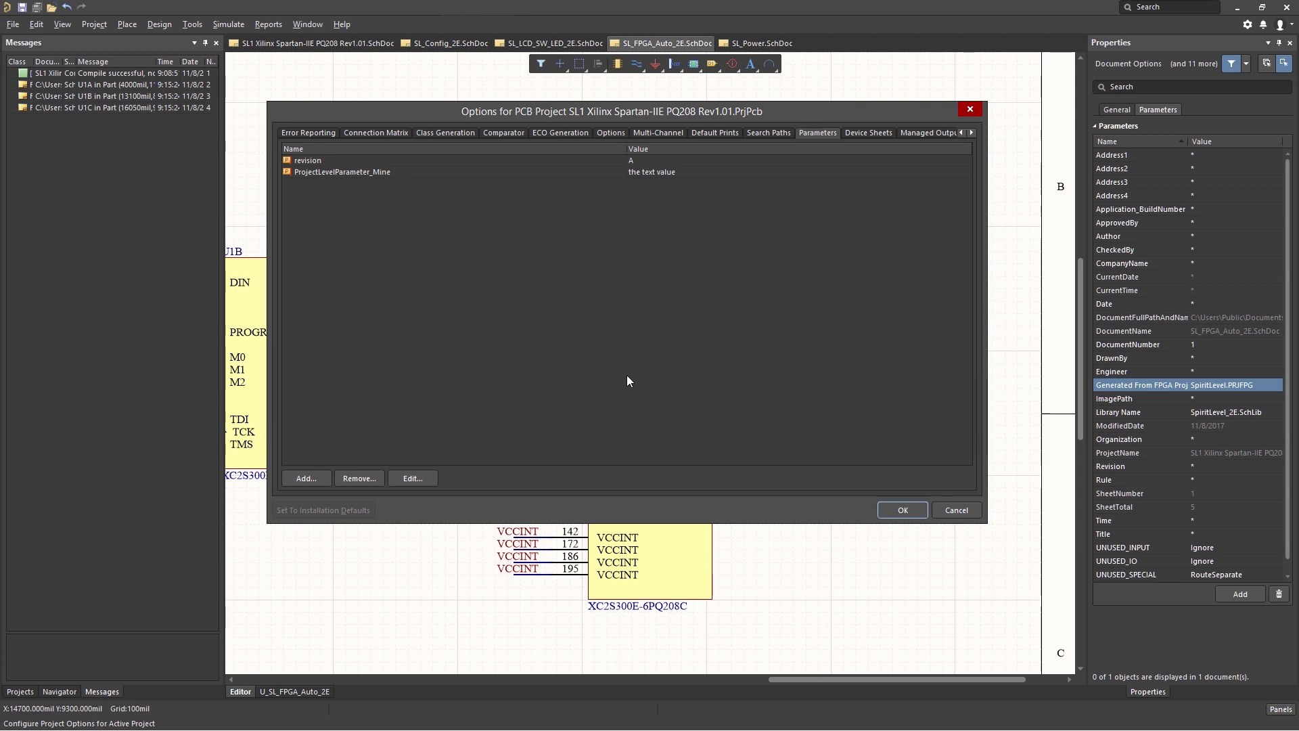
pyautogui.click(902, 511)
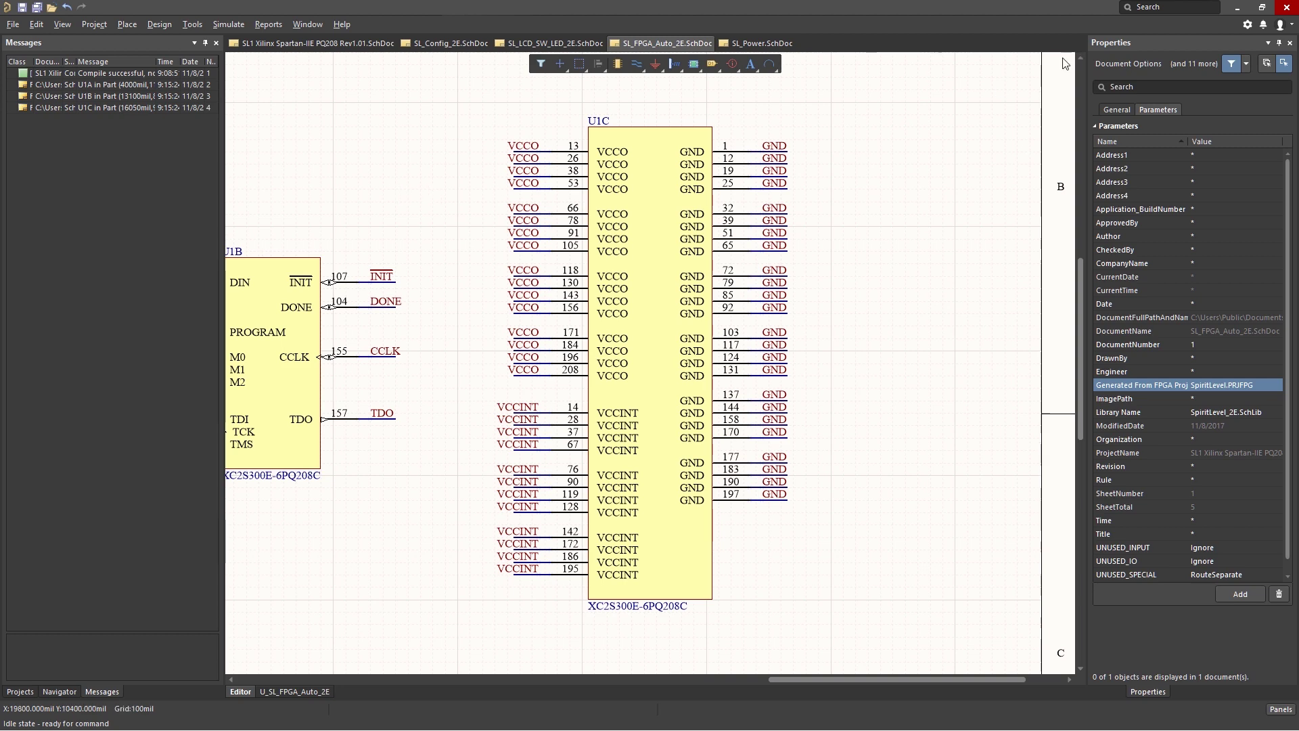
# Step: Enter 'Mytitle' as the SL_FPGA_Auto_2E sheet's Title parameter in Properties
pyautogui.click(1167, 108)
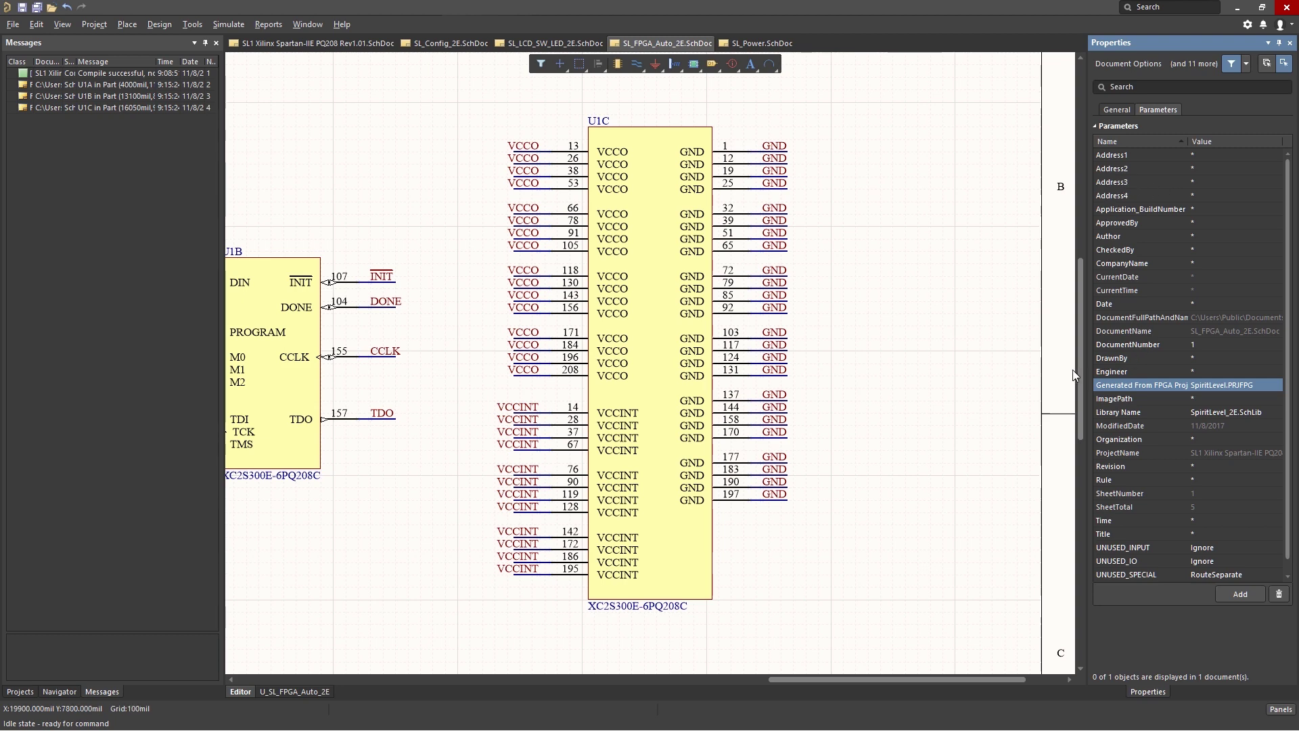
pyautogui.moveTo(1079, 367); pyautogui.dragTo(1107, 587)
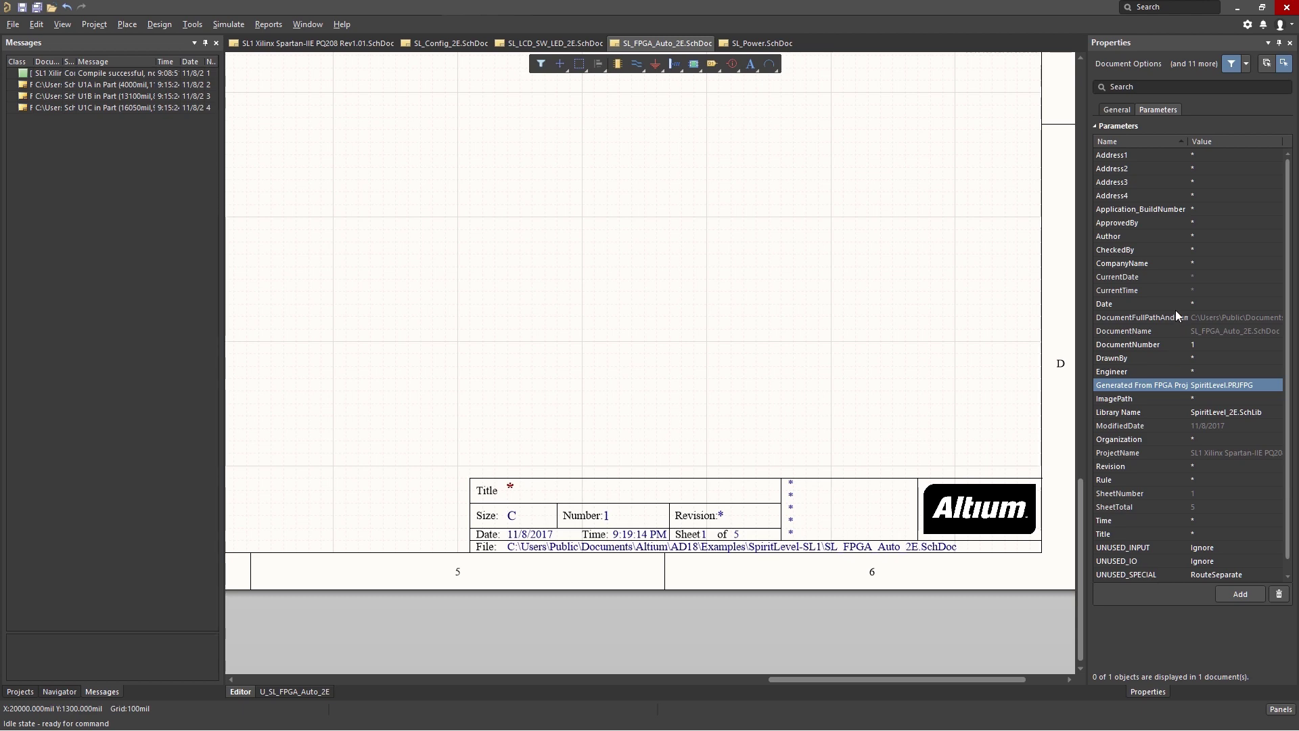
pyautogui.click(1208, 533)
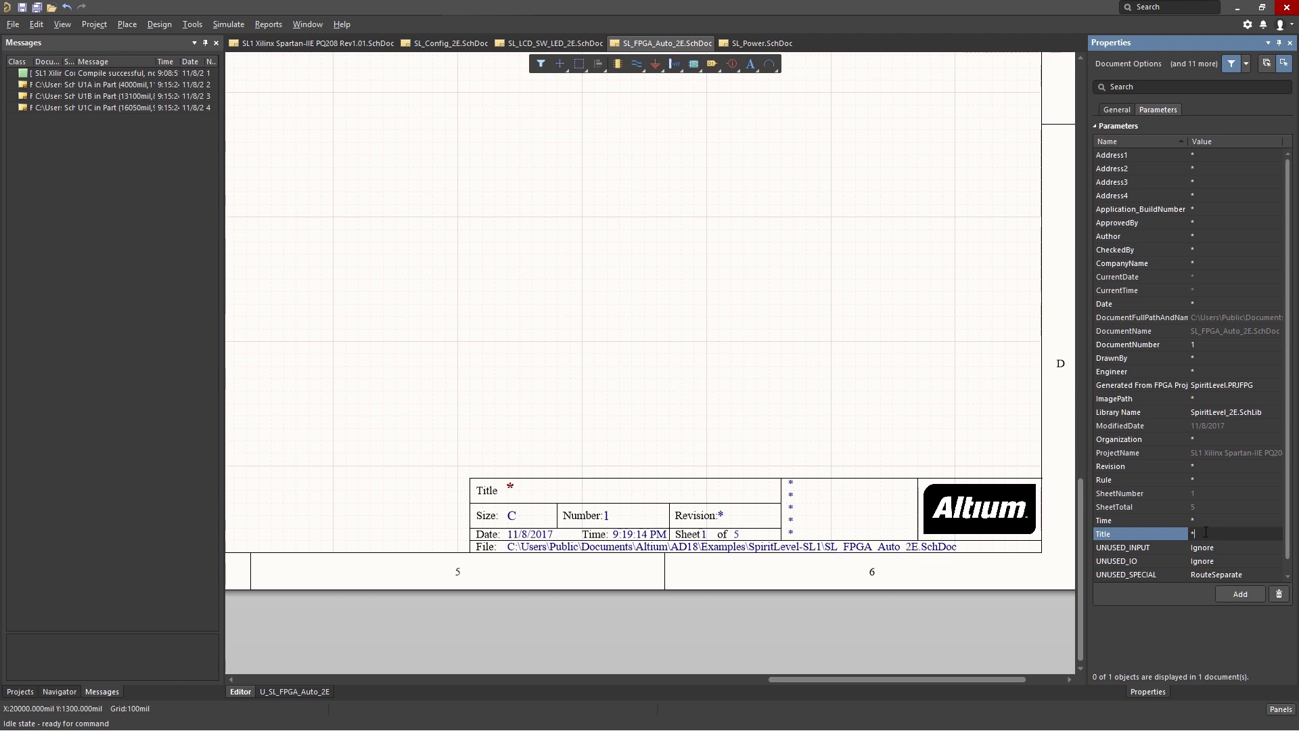
pyautogui.write('Mytitle')
pyautogui.press('Return')
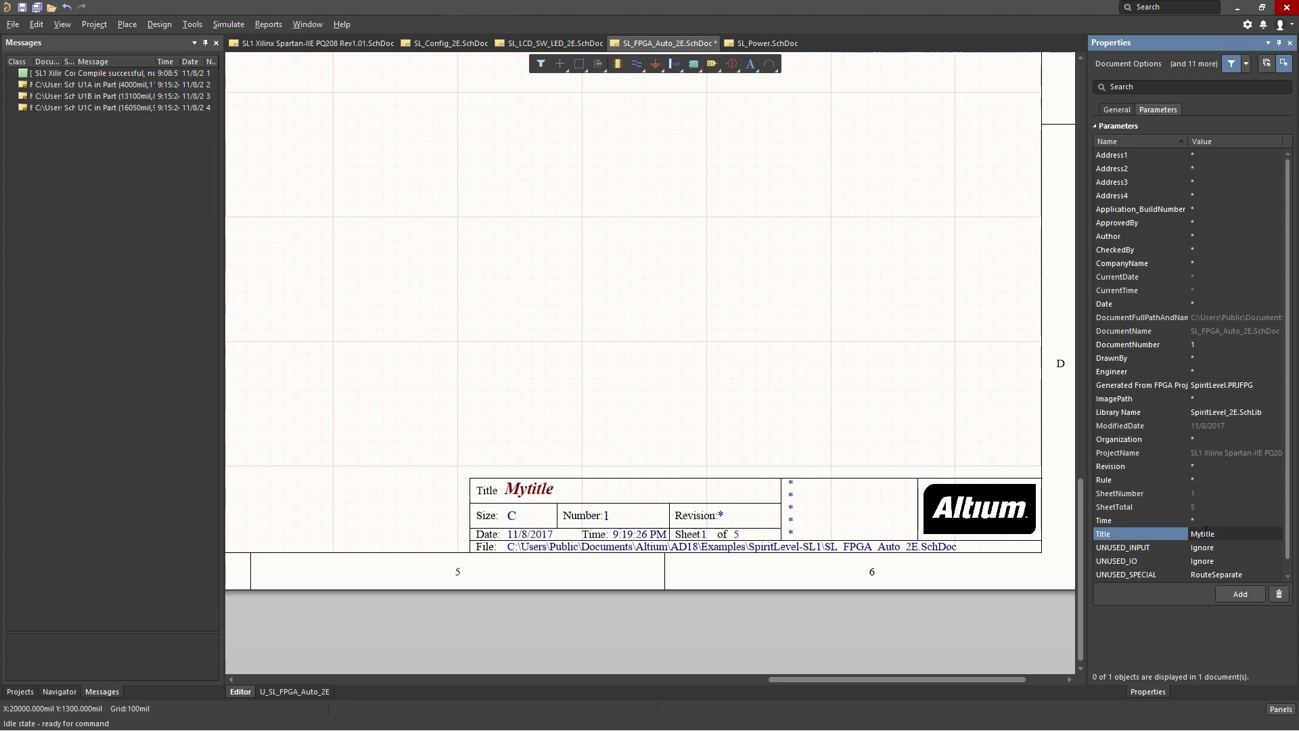